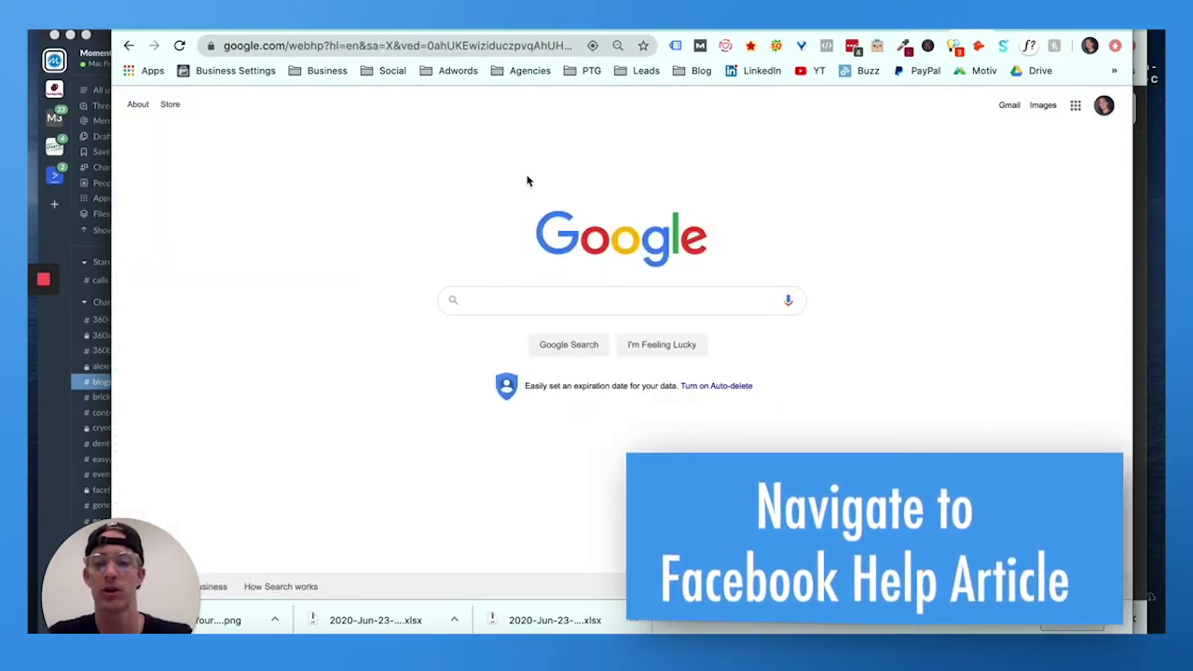
Step: Search Google for 'facebook business location pages' using the suggestion offered for 'facebook'
{"action": "left_click", "coordinate": [494, 299]}
{"action": "type", "text": "facebook"}
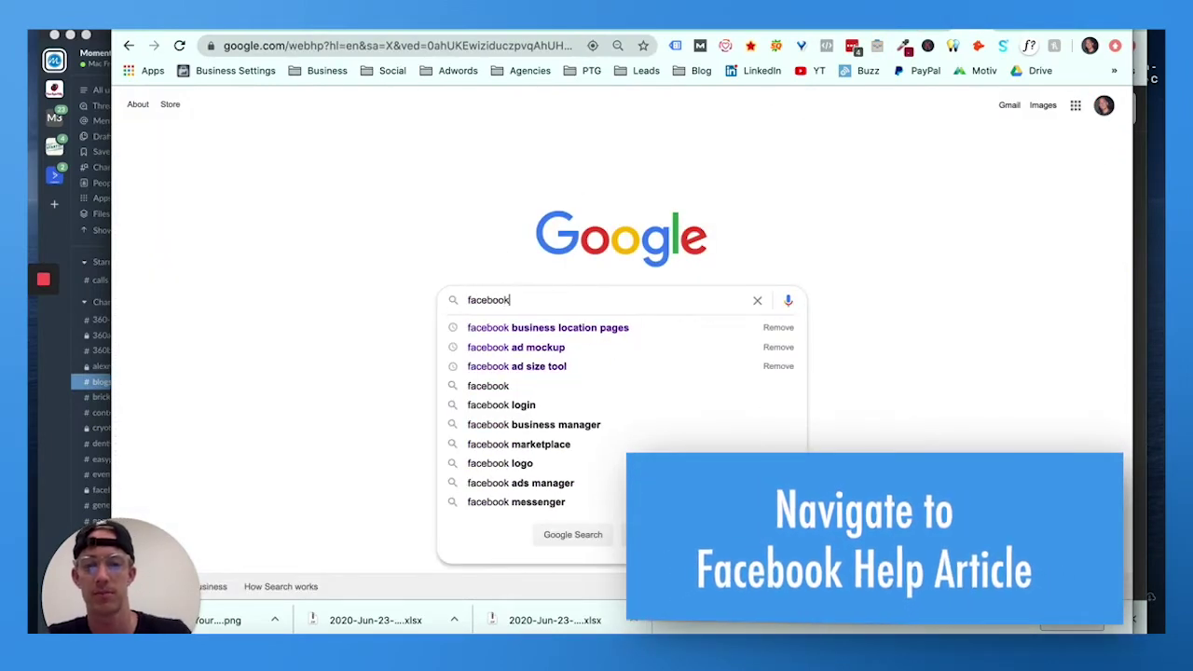
{"action": "key", "text": "Down"}
{"action": "key", "text": "Return"}
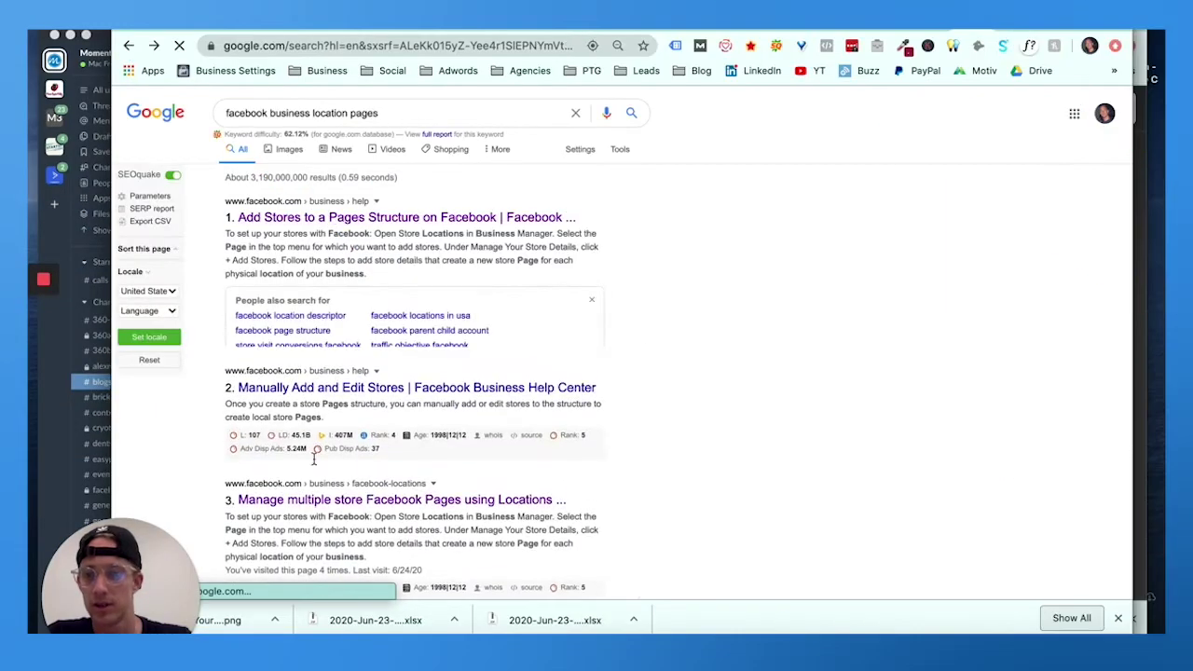
Step: Open the 'Manage multiple store Facebook Pages using Locations' help page and scroll to its FAQs
{"action": "left_click", "coordinate": [311, 546]}
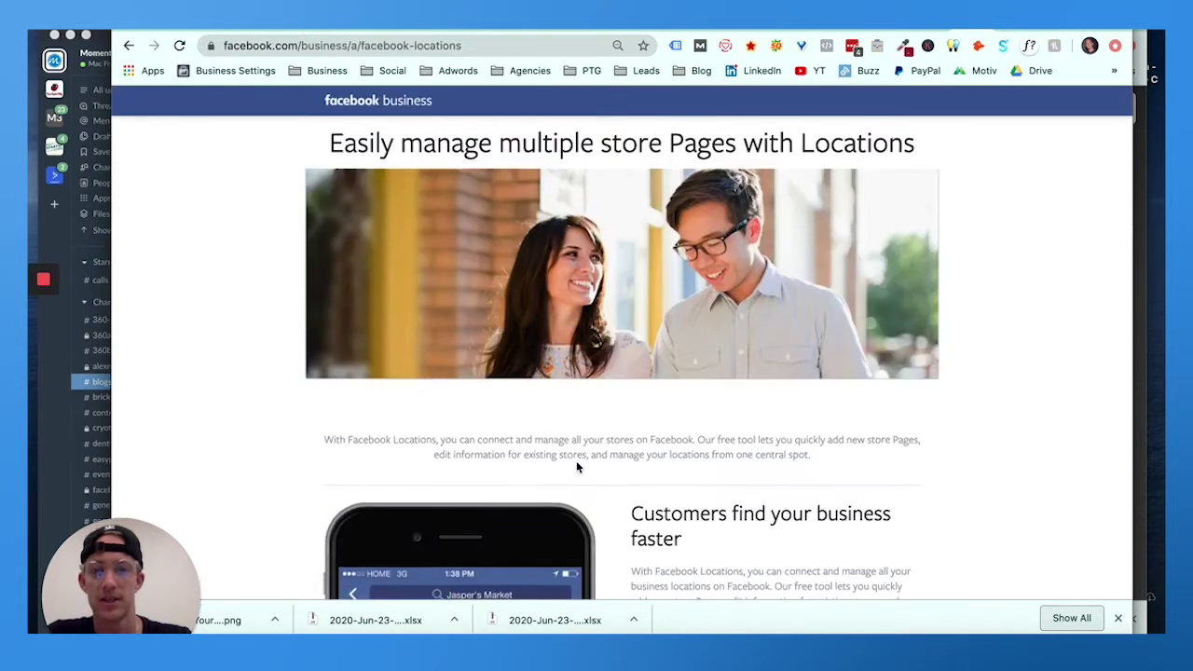
{"action": "scroll", "coordinate": [585, 231], "scroll_direction": "down", "scroll_amount": 10}
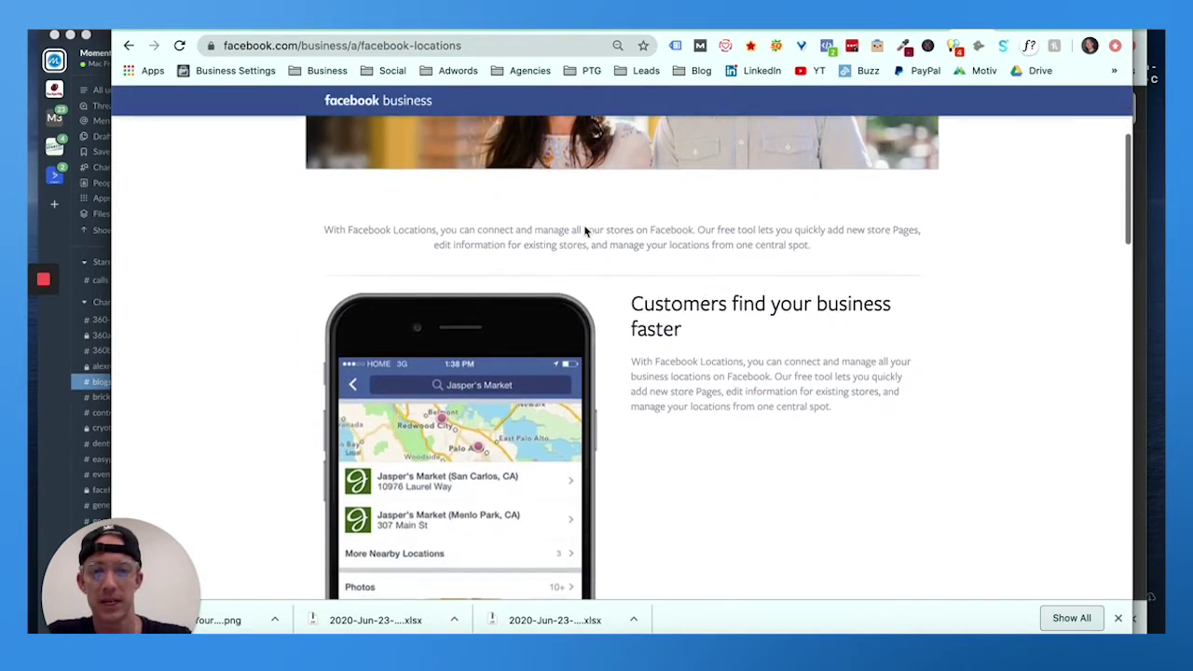
{"action": "scroll", "coordinate": [681, 202], "scroll_direction": "down", "scroll_amount": 10}
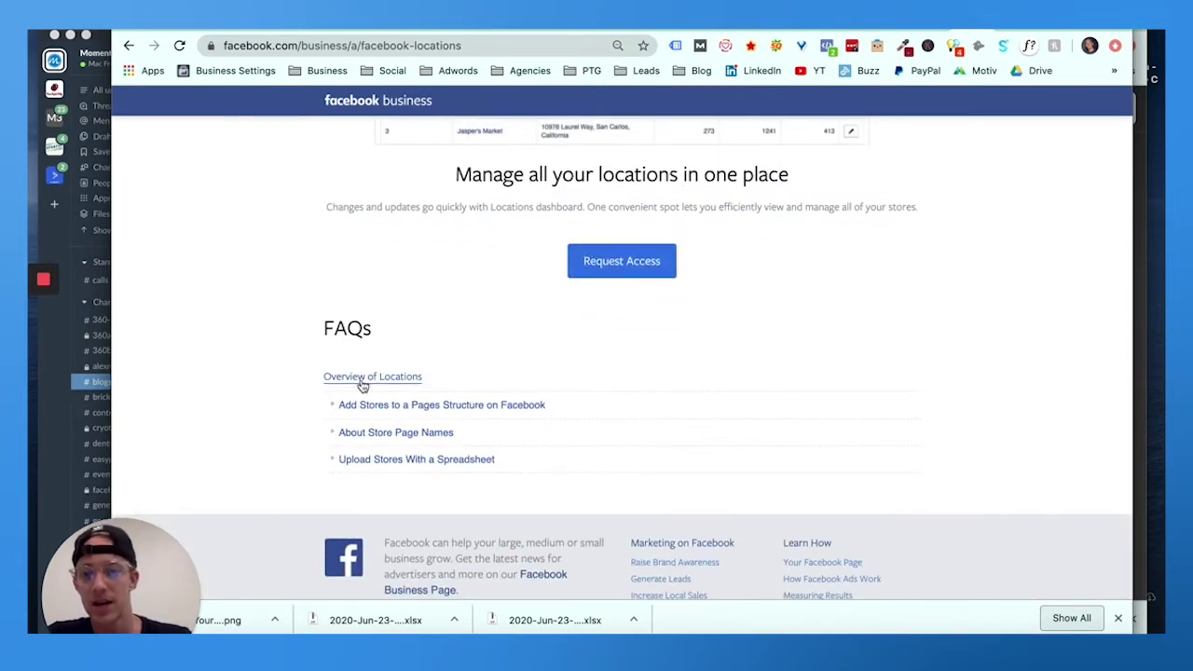
Step: Expand 'Add Stores to a Pages Structure on Facebook' and highlight the admin or editor requirement
{"action": "left_click", "coordinate": [388, 410]}
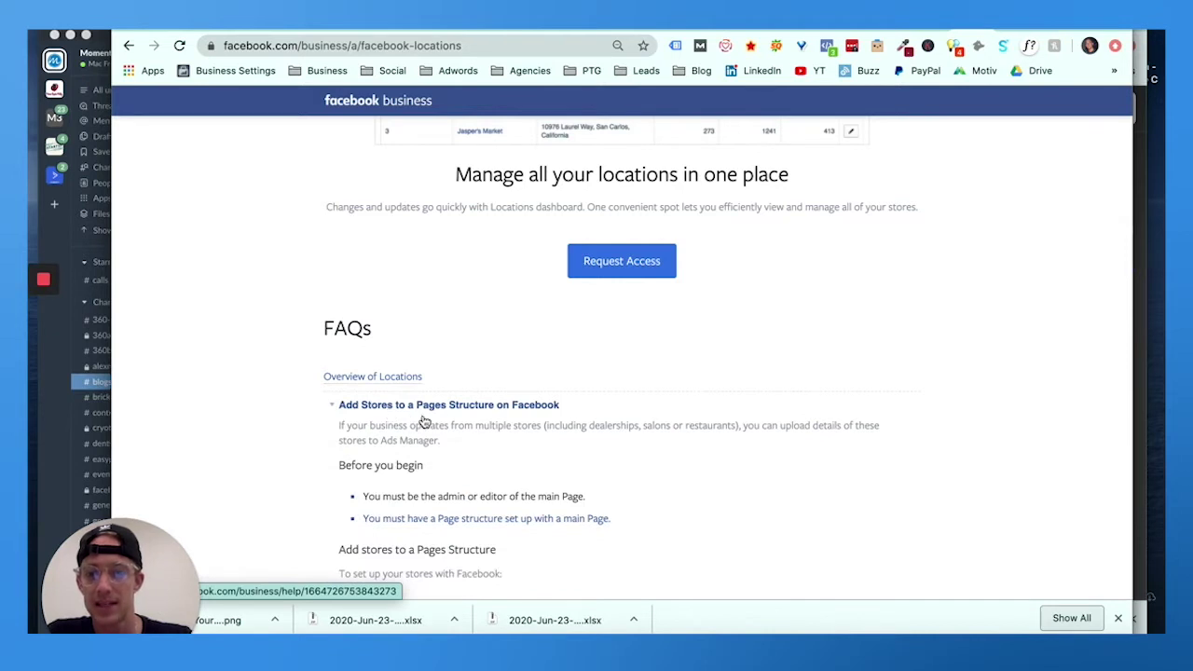
{"action": "scroll", "coordinate": [451, 423], "scroll_direction": "down", "scroll_amount": 1}
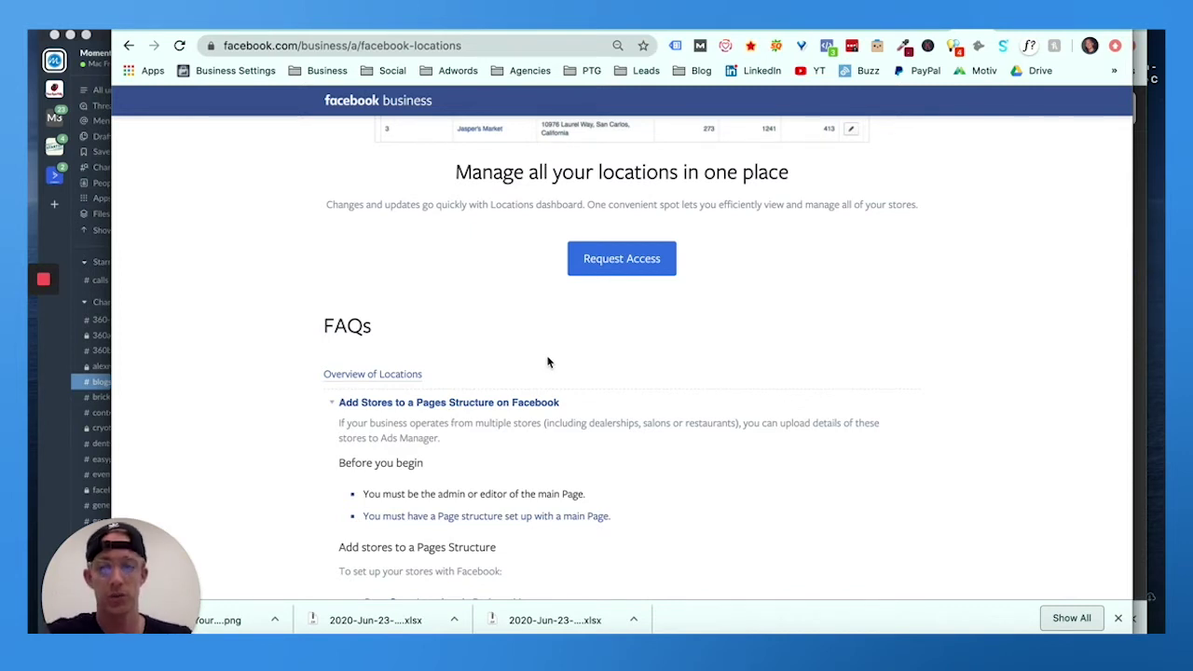
{"action": "scroll", "coordinate": [454, 421], "scroll_direction": "down", "scroll_amount": 3}
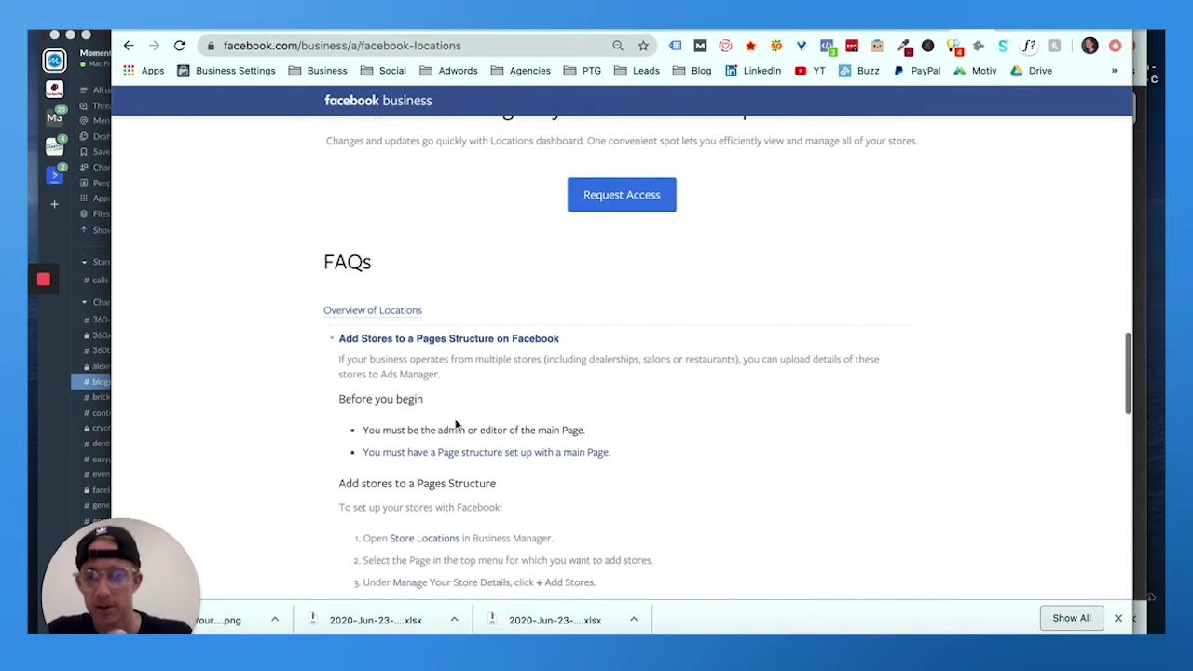
{"action": "triple_click", "coordinate": [436, 406]}
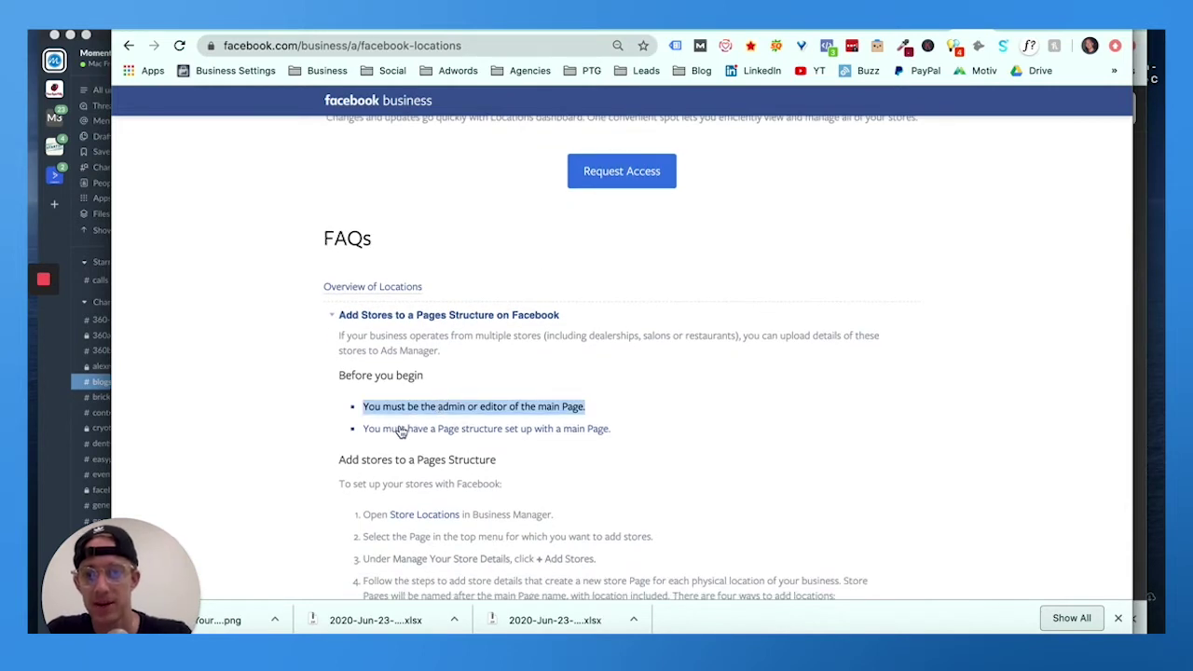
Step: Switch the Store Locations business account to Momentum 360
{"action": "left_click", "coordinate": [627, 435]}
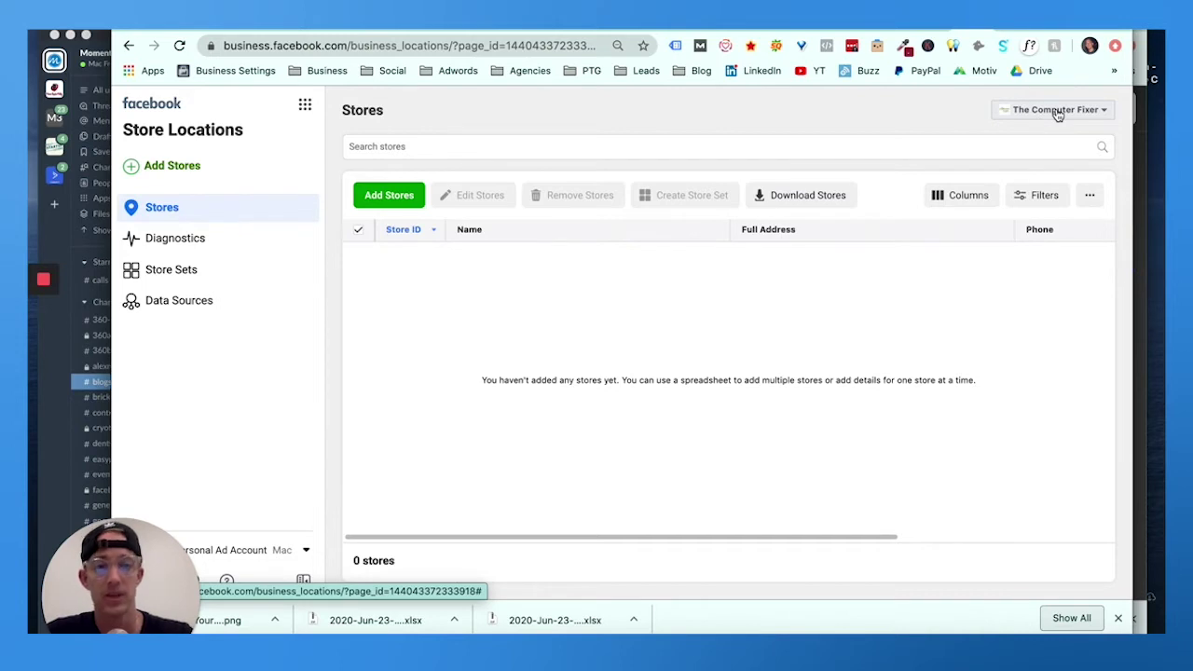
{"action": "left_click", "coordinate": [1058, 111]}
{"action": "scroll", "coordinate": [1001, 209], "scroll_direction": "down", "scroll_amount": 5}
{"action": "scroll", "coordinate": [1001, 212], "scroll_direction": "up", "scroll_amount": 3}
{"action": "scroll", "coordinate": [1001, 212], "scroll_direction": "down", "scroll_amount": 6}
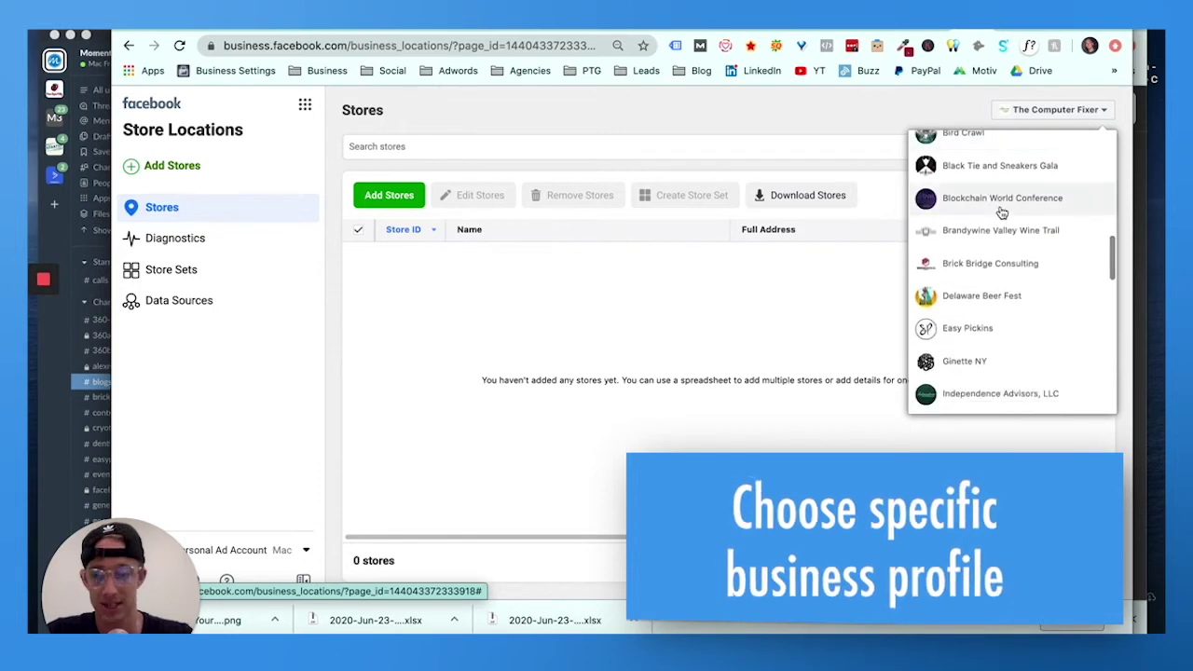
{"action": "scroll", "coordinate": [1001, 213], "scroll_direction": "down", "scroll_amount": 5}
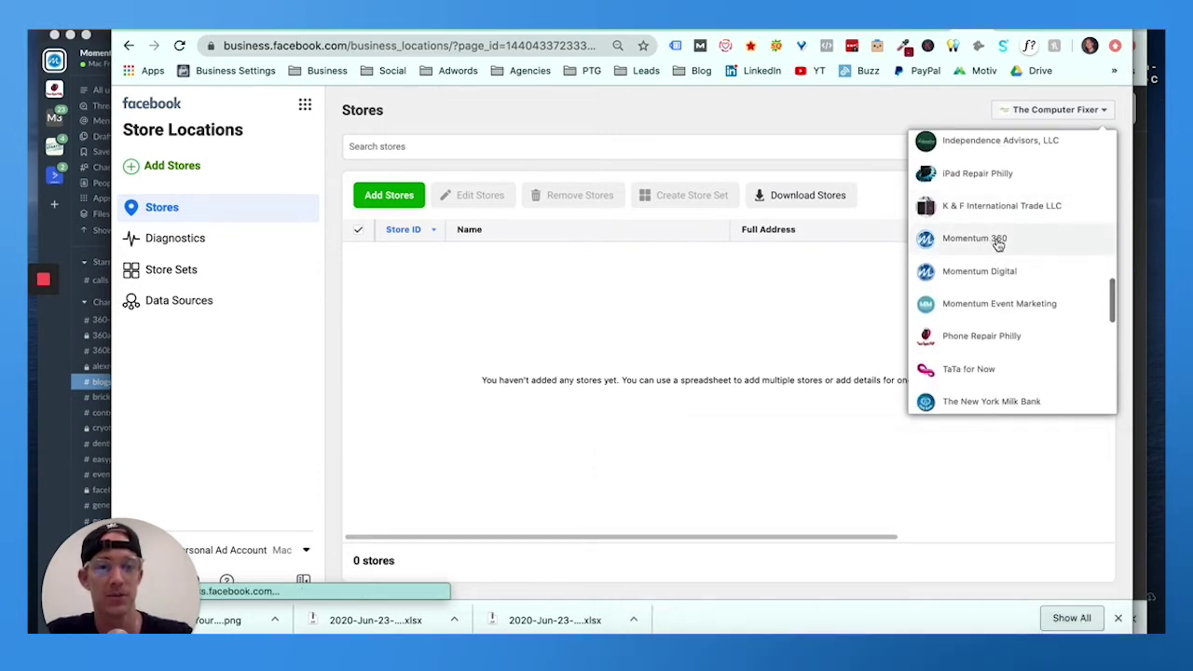
{"action": "left_click", "coordinate": [999, 240]}
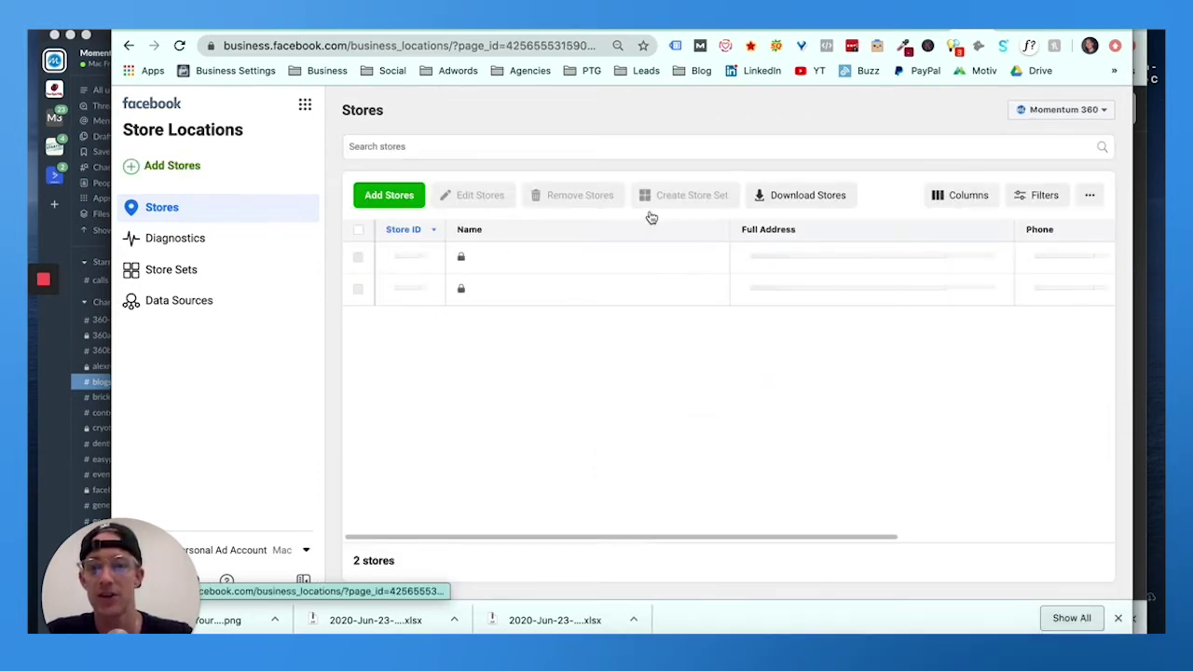
Step: Try Add Stores for Momentum 360, close the dialog unused, and reopen the business account list
{"action": "left_click", "coordinate": [379, 199]}
{"action": "scroll", "coordinate": [602, 369], "scroll_direction": "down", "scroll_amount": 1}
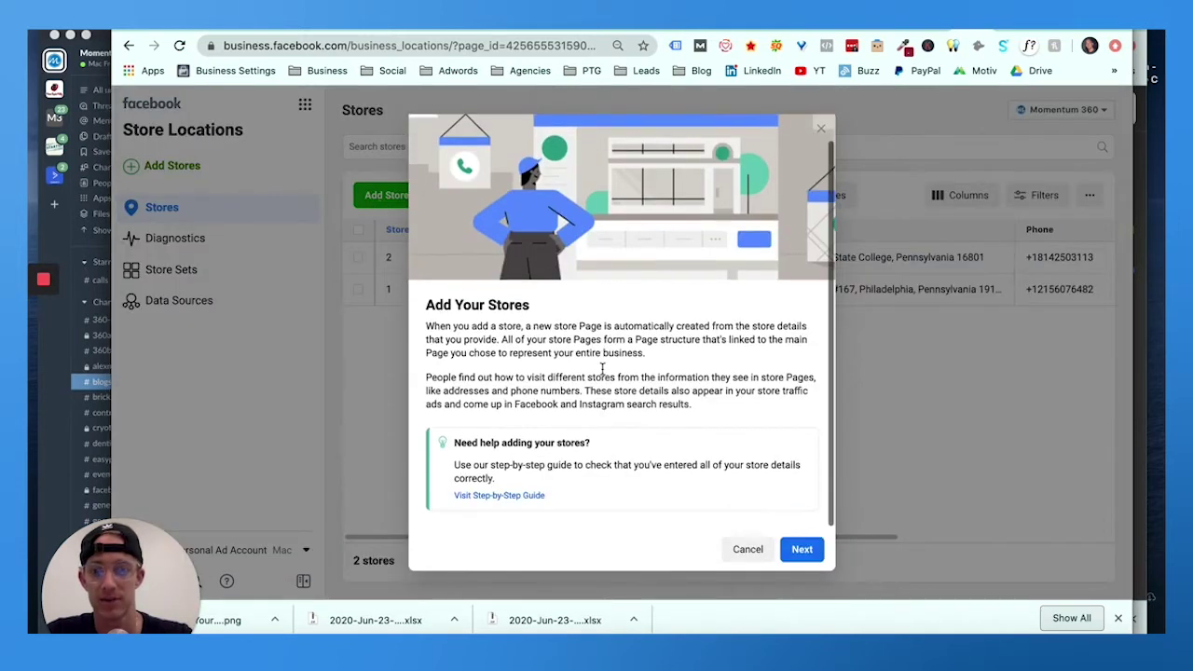
{"action": "left_click", "coordinate": [797, 549]}
{"action": "left_click", "coordinate": [821, 131]}
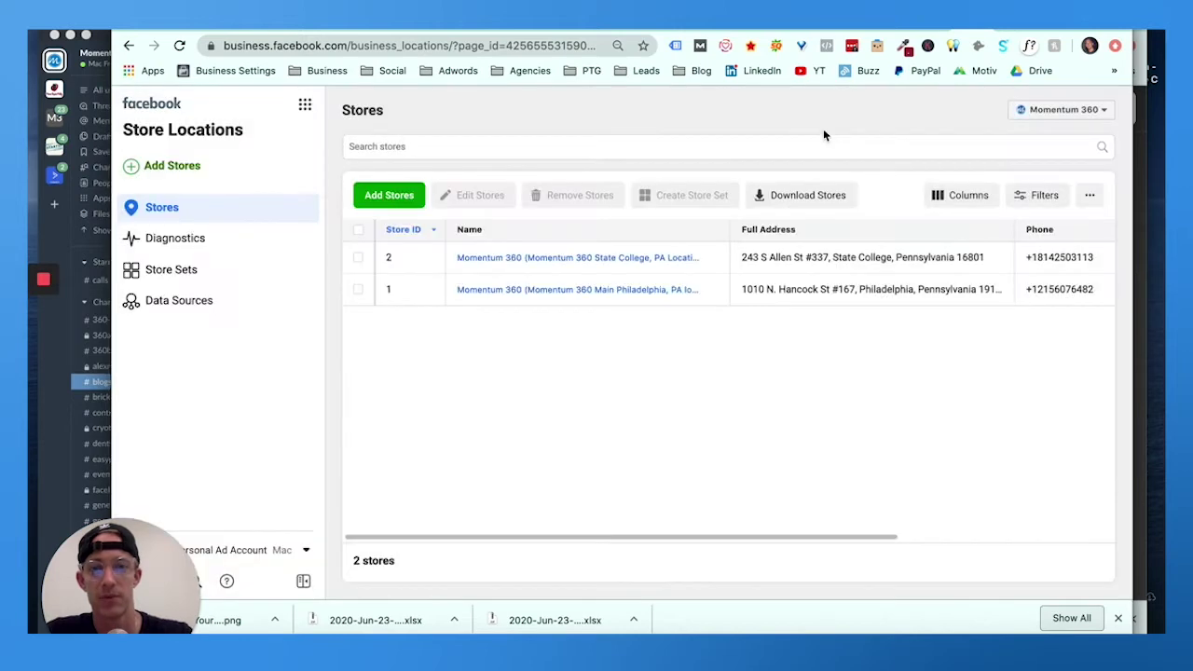
{"action": "left_click", "coordinate": [1053, 112]}
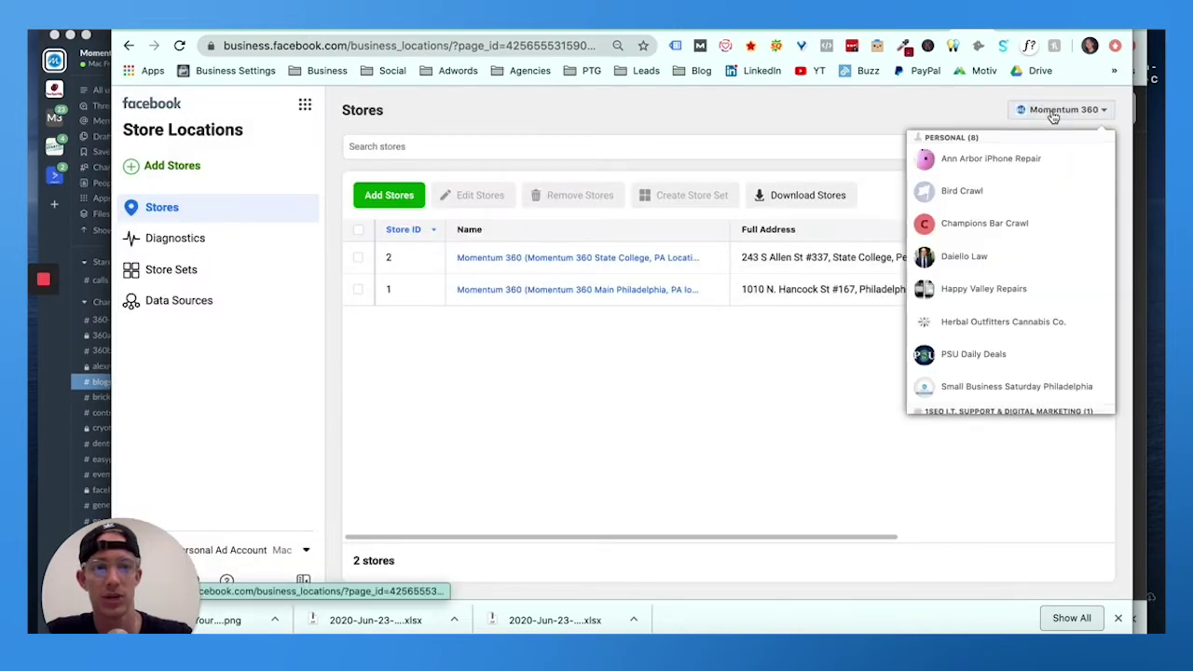
{"action": "scroll", "coordinate": [1011, 224], "scroll_direction": "down", "scroll_amount": 15}
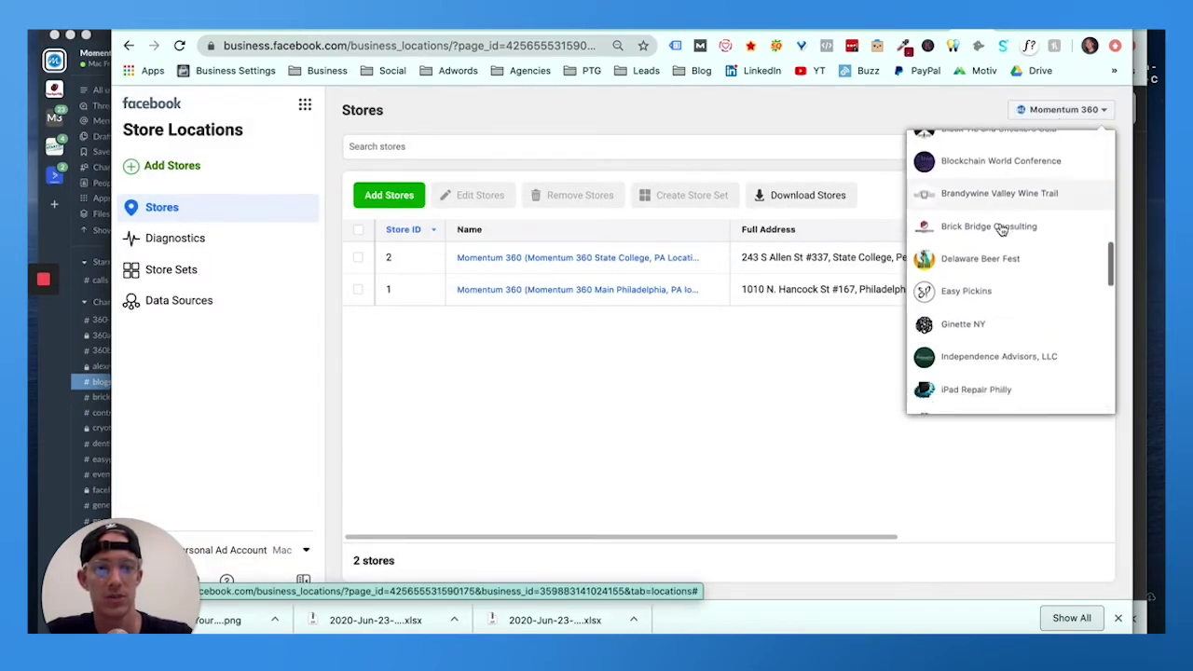
Step: Switch to the Momentum Digital business and review its Promote Your Stores introduction
{"action": "left_click", "coordinate": [995, 228]}
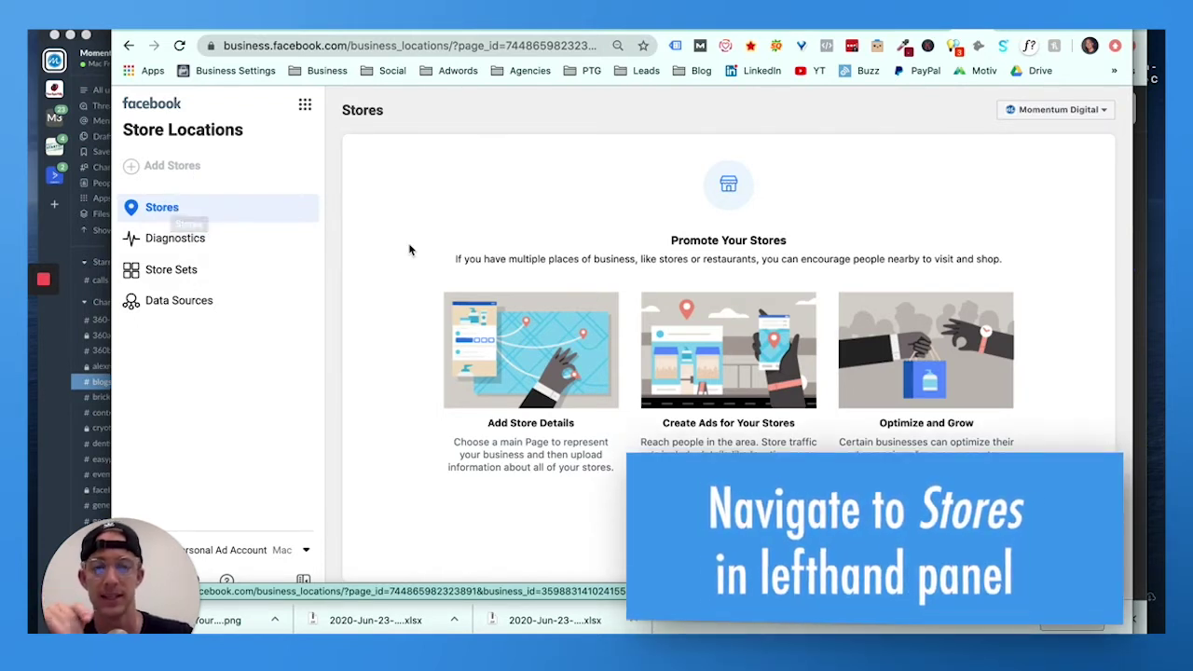
{"action": "scroll", "coordinate": [410, 249], "scroll_direction": "down", "scroll_amount": 1}
{"action": "scroll", "coordinate": [238, 228], "scroll_direction": "up", "scroll_amount": 1}
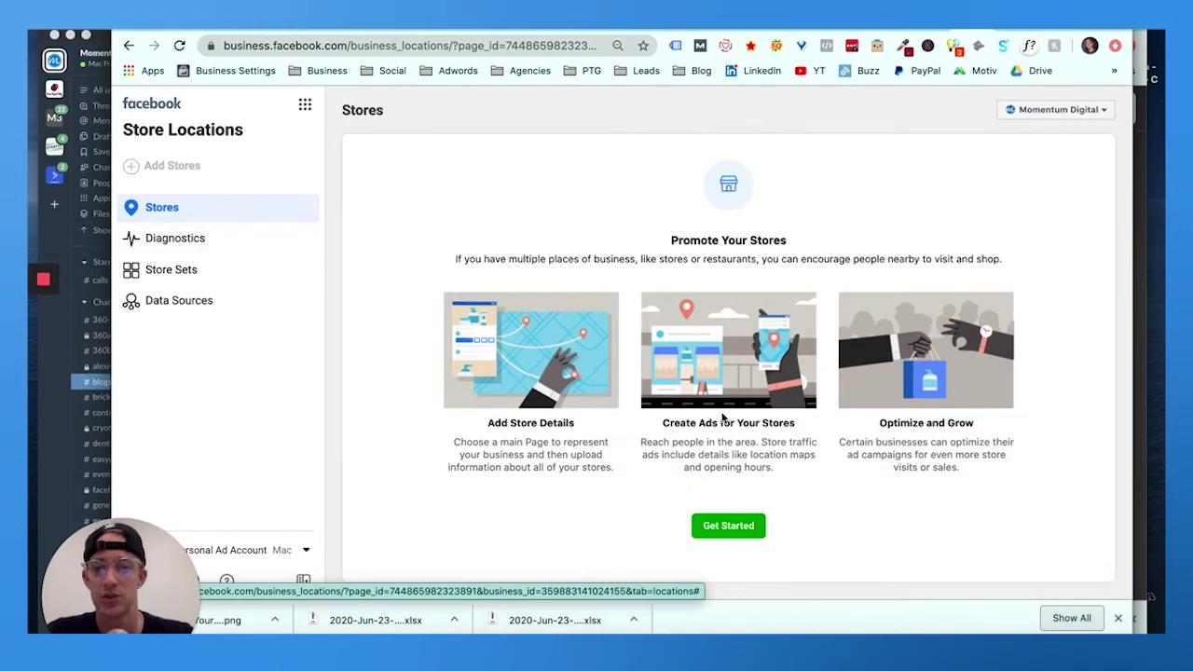
{"action": "triple_click", "coordinate": [537, 425]}
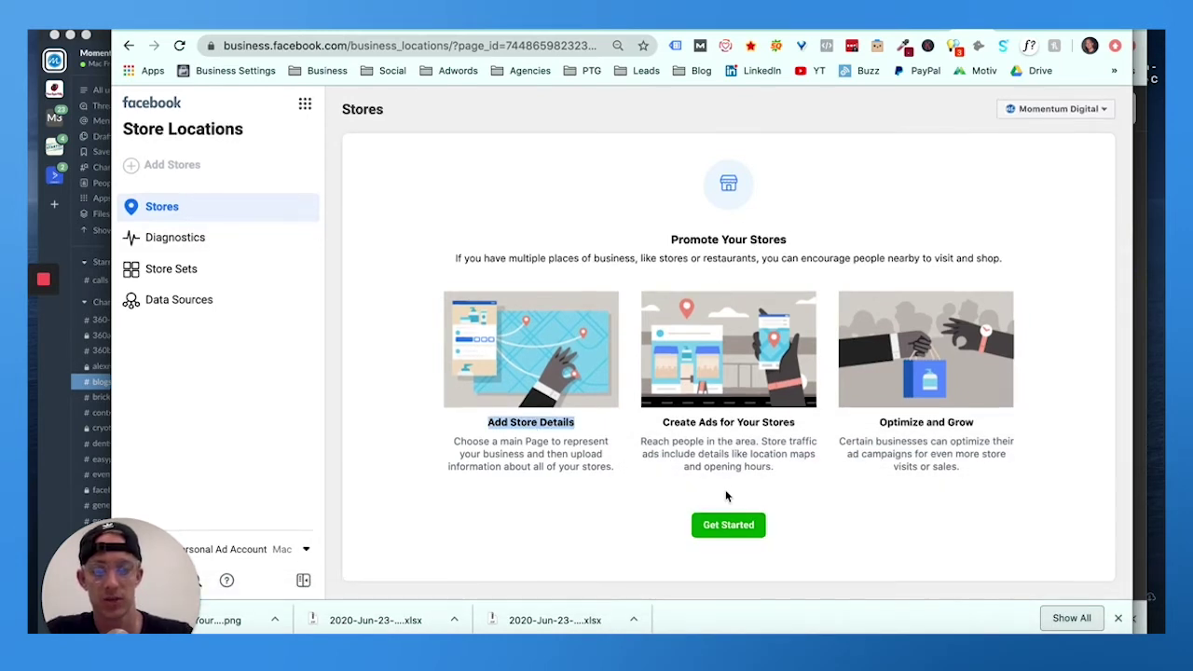
Step: Begin store setup for Momentum Digital and review the paragraph about becoming the main Page
{"action": "left_click", "coordinate": [726, 526]}
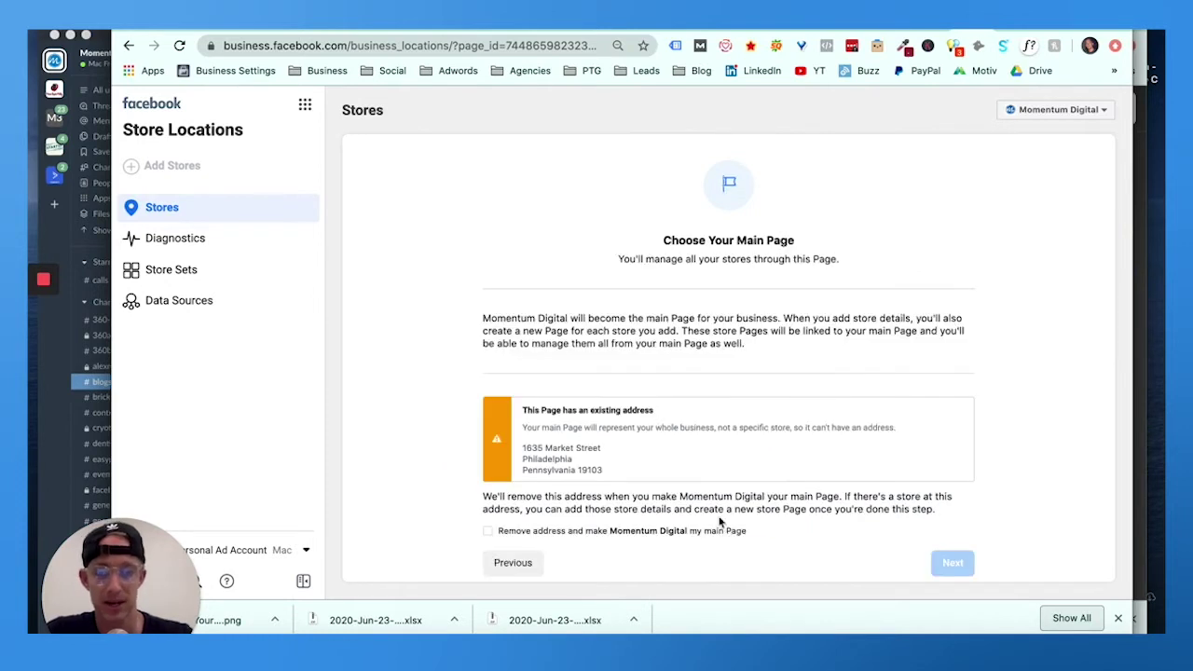
{"action": "scroll", "coordinate": [641, 397], "scroll_direction": "down", "scroll_amount": 1}
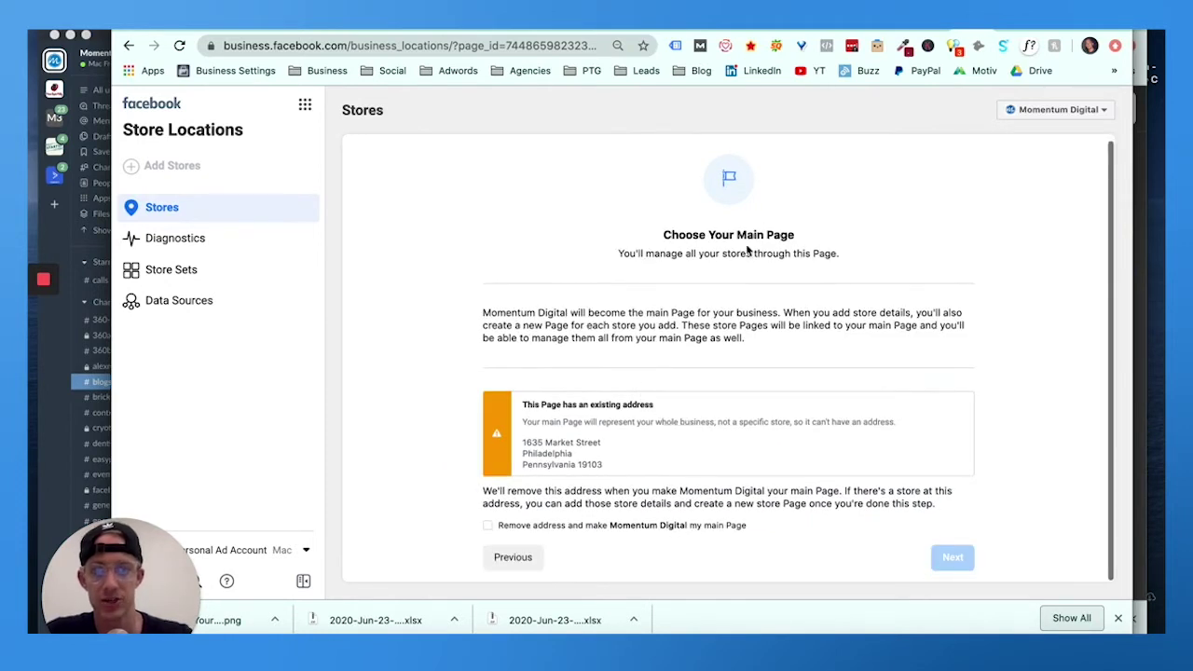
{"action": "triple_click", "coordinate": [628, 338]}
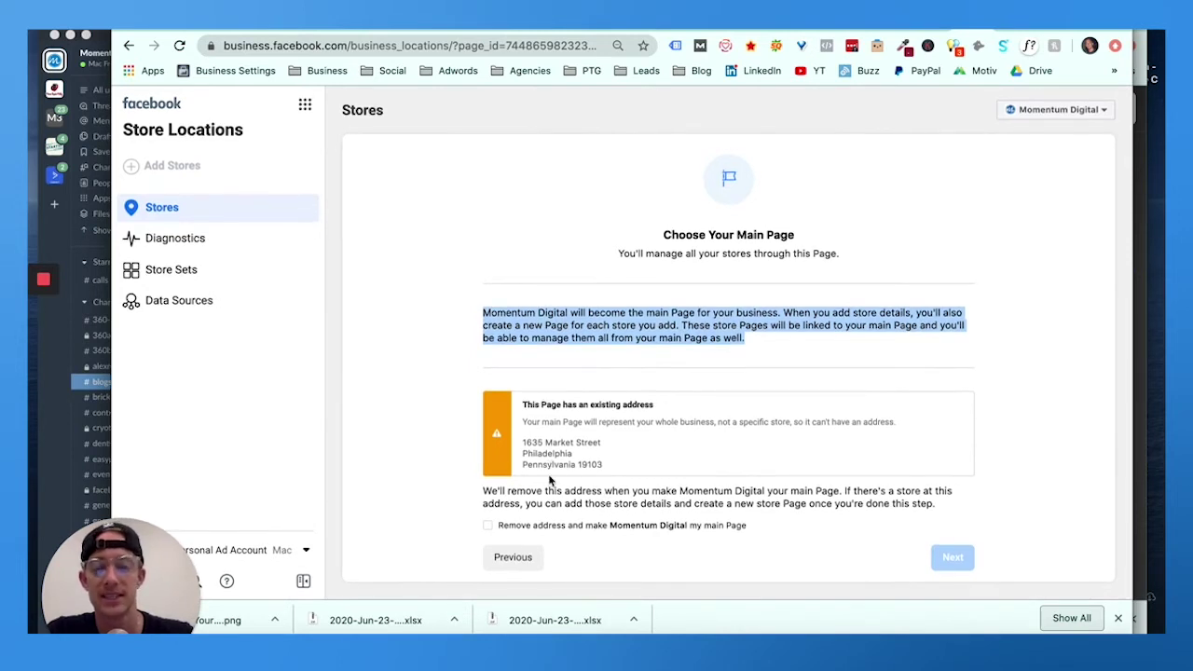
Step: Agree to remove the 1635 Market Street address and confirm Momentum Digital as main Page
{"action": "left_click", "coordinate": [533, 530]}
{"action": "scroll", "coordinate": [678, 454], "scroll_direction": "down", "scroll_amount": 2}
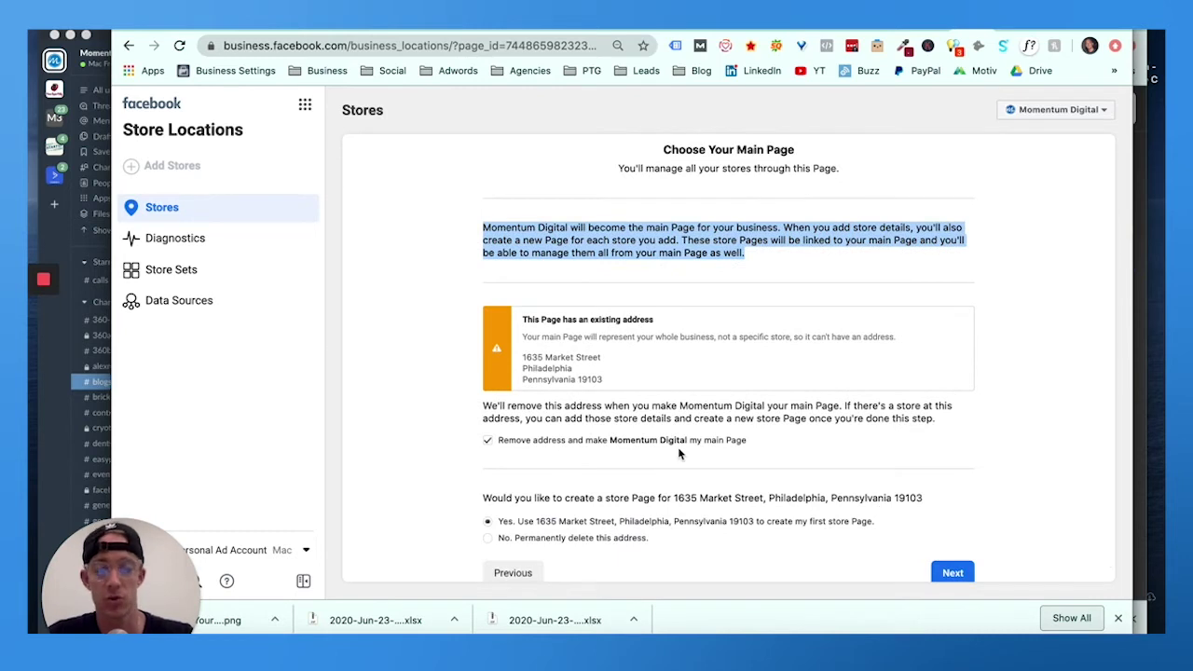
{"action": "scroll", "coordinate": [679, 453], "scroll_direction": "down", "scroll_amount": 1}
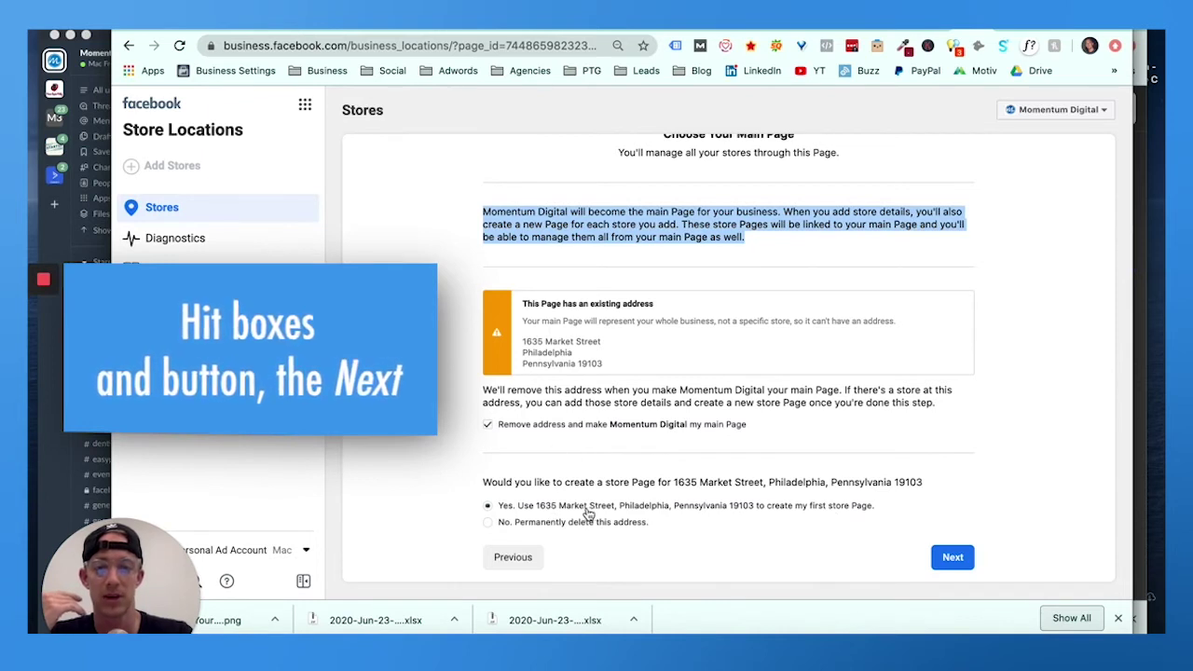
{"action": "left_click", "coordinate": [952, 557]}
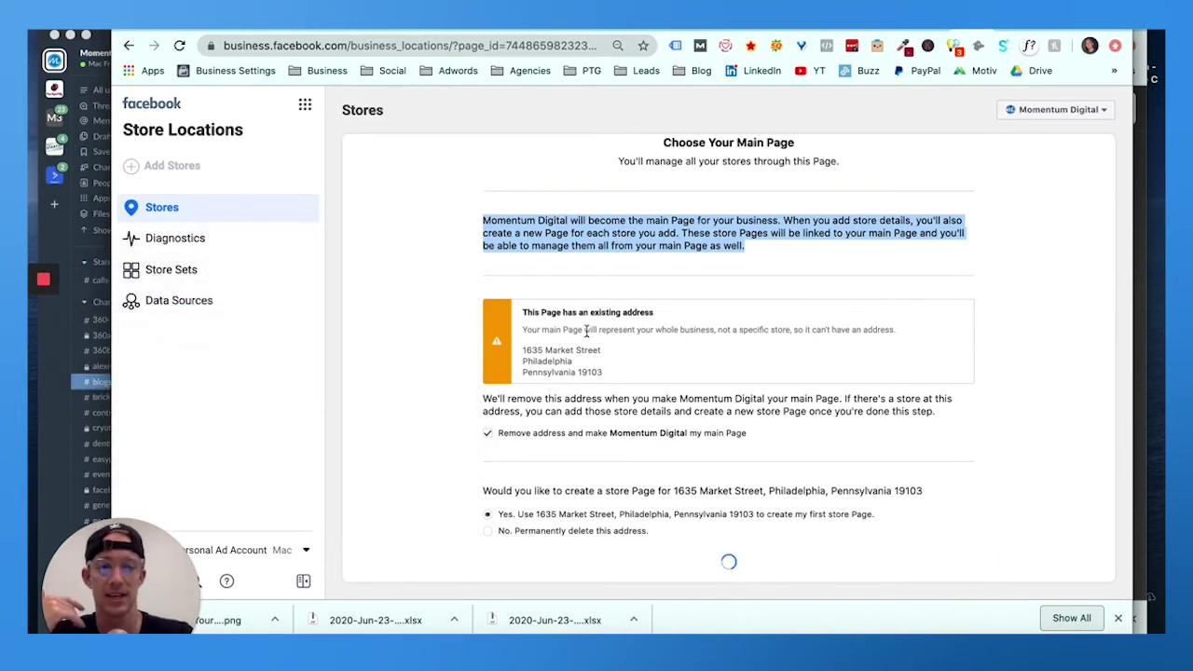
{"action": "mouse_move", "coordinate": [53, 312]}
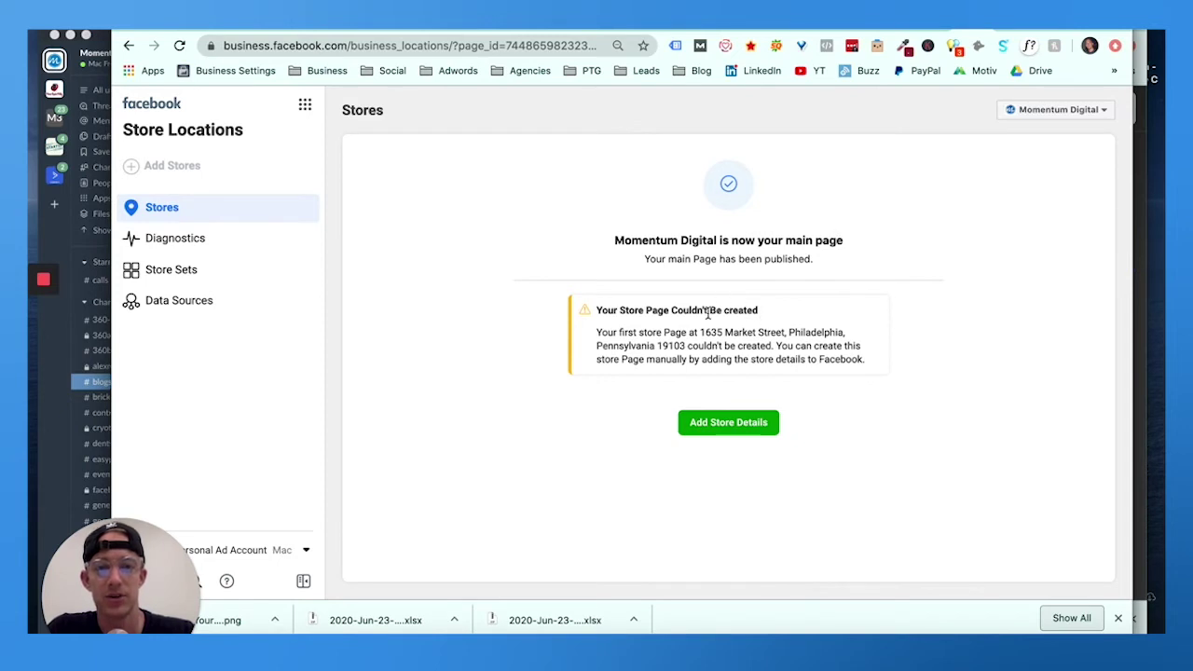
Step: Note the store Page creation warning and continue to the Momentum Digital stores list
{"action": "triple_click", "coordinate": [671, 343]}
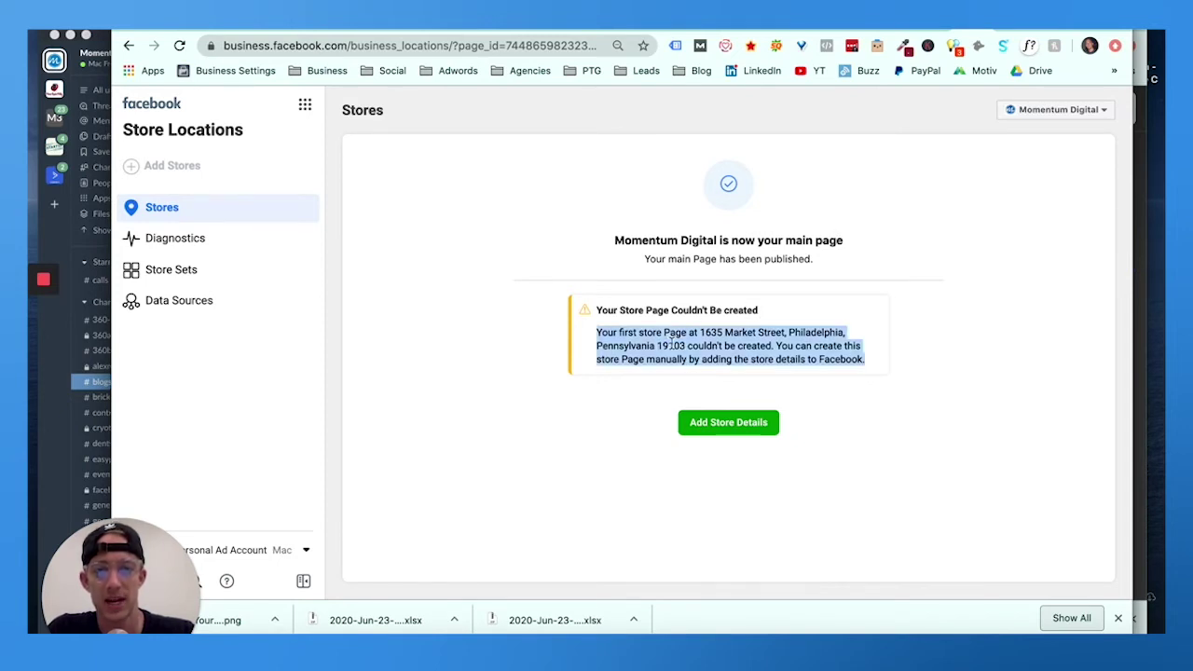
{"action": "left_click", "coordinate": [711, 427]}
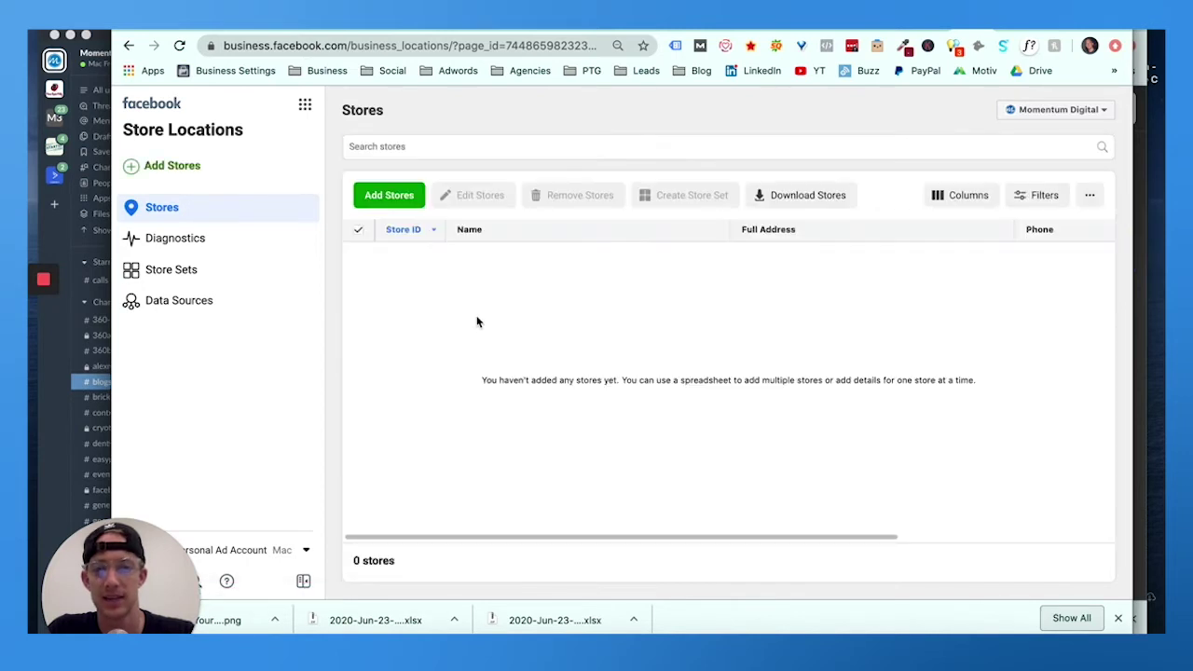
Step: Open the Add Stores dialog and continue to the ways of adding stores
{"action": "left_click", "coordinate": [391, 199]}
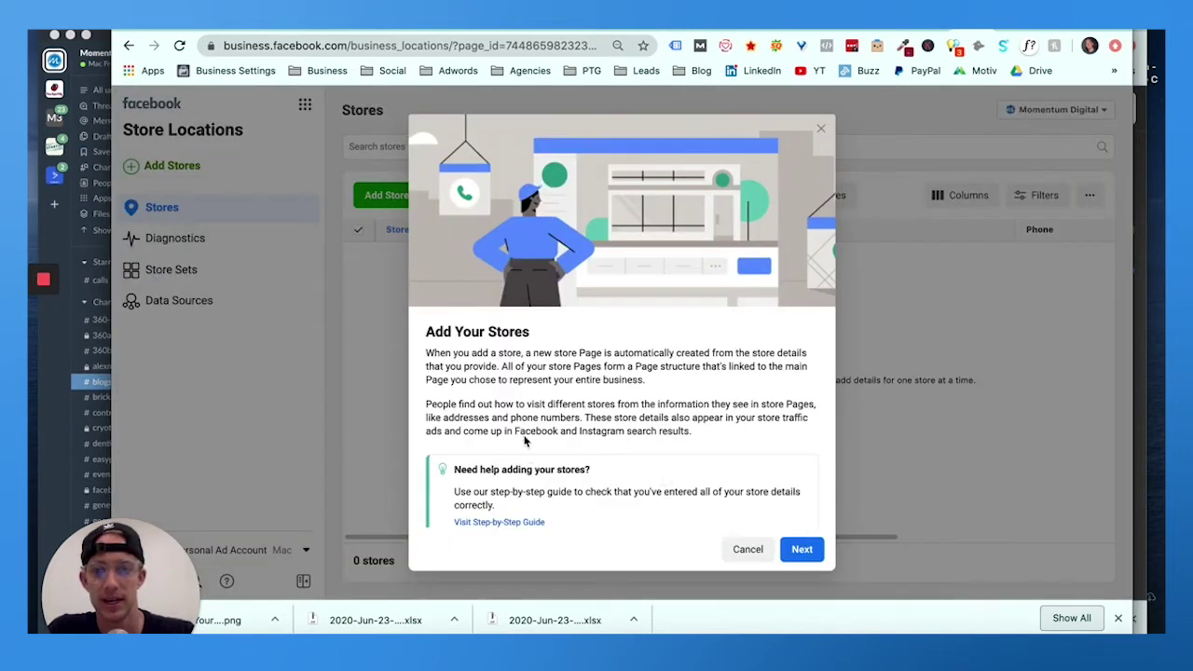
{"action": "right_click", "coordinate": [494, 522]}
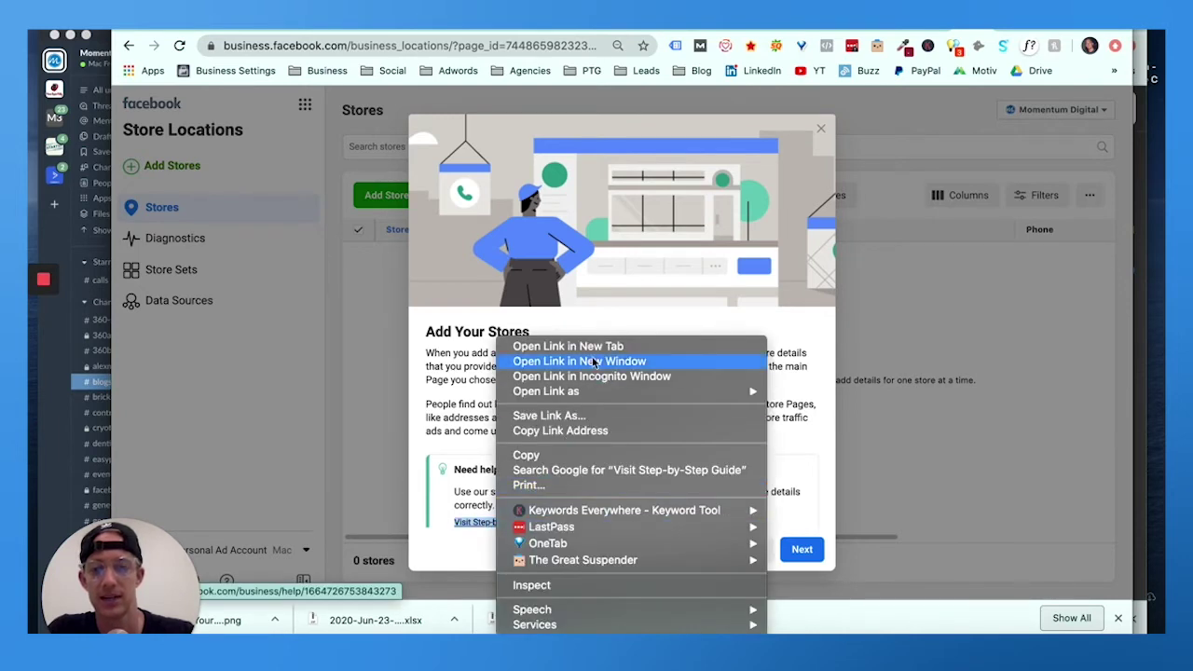
{"action": "left_click", "coordinate": [659, 289]}
{"action": "left_click", "coordinate": [802, 549]}
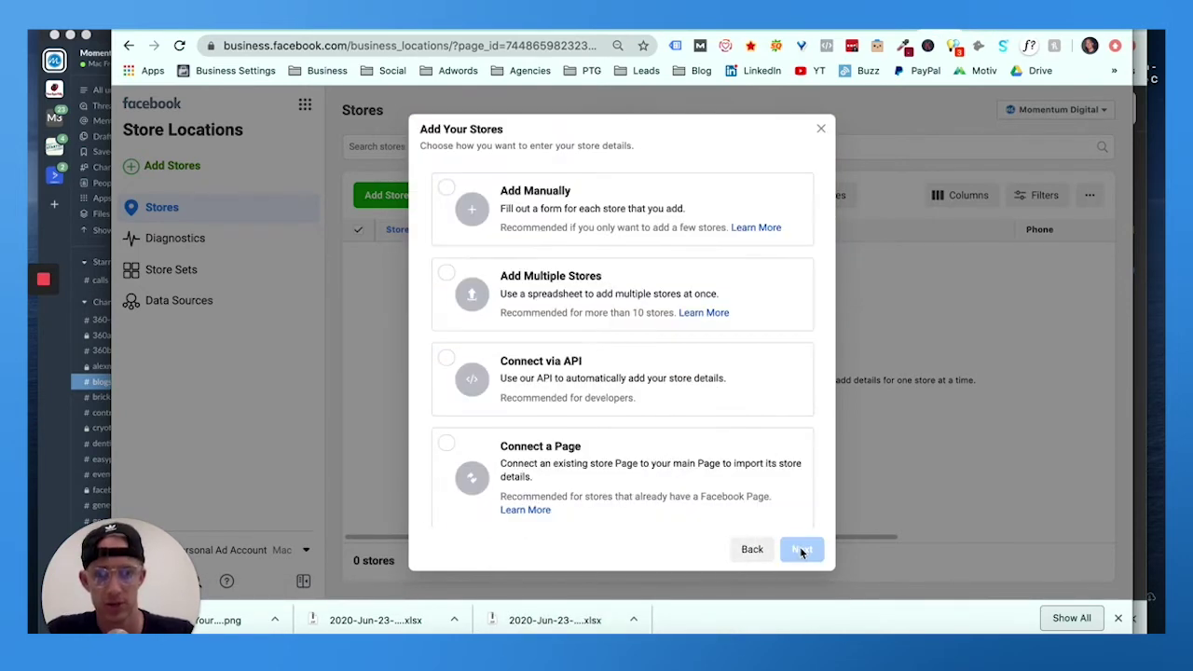
Step: Preview the multiple-store, API and existing-Page options, then choose Add Manually
{"action": "left_click", "coordinate": [582, 228]}
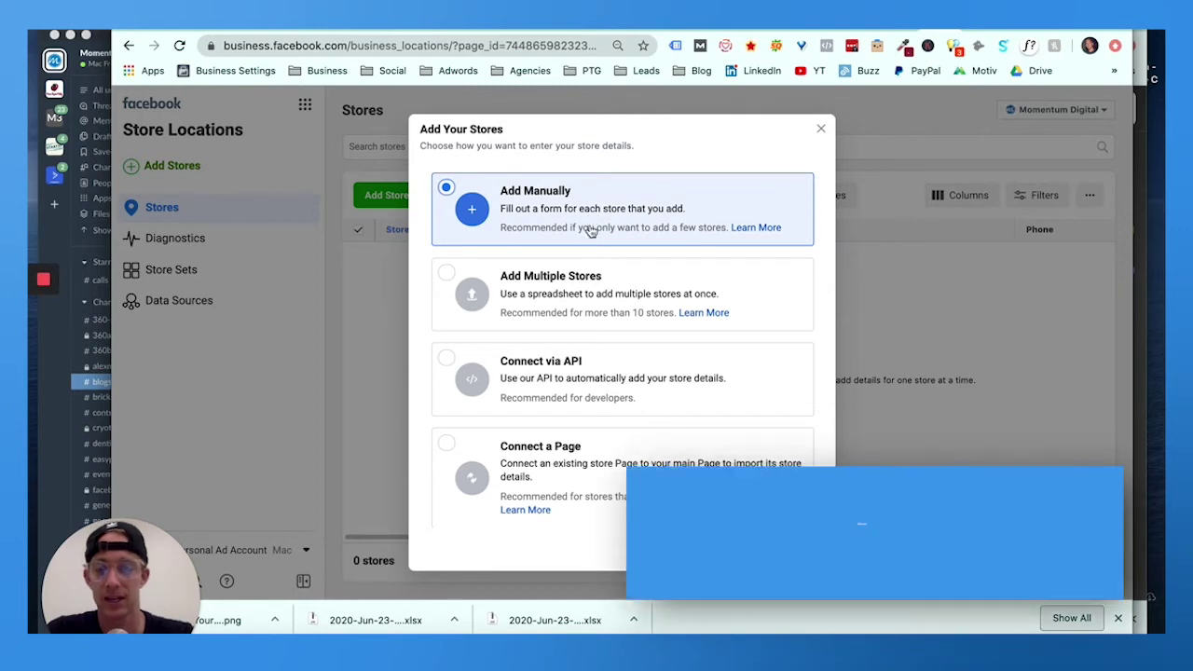
{"action": "left_click", "coordinate": [566, 295]}
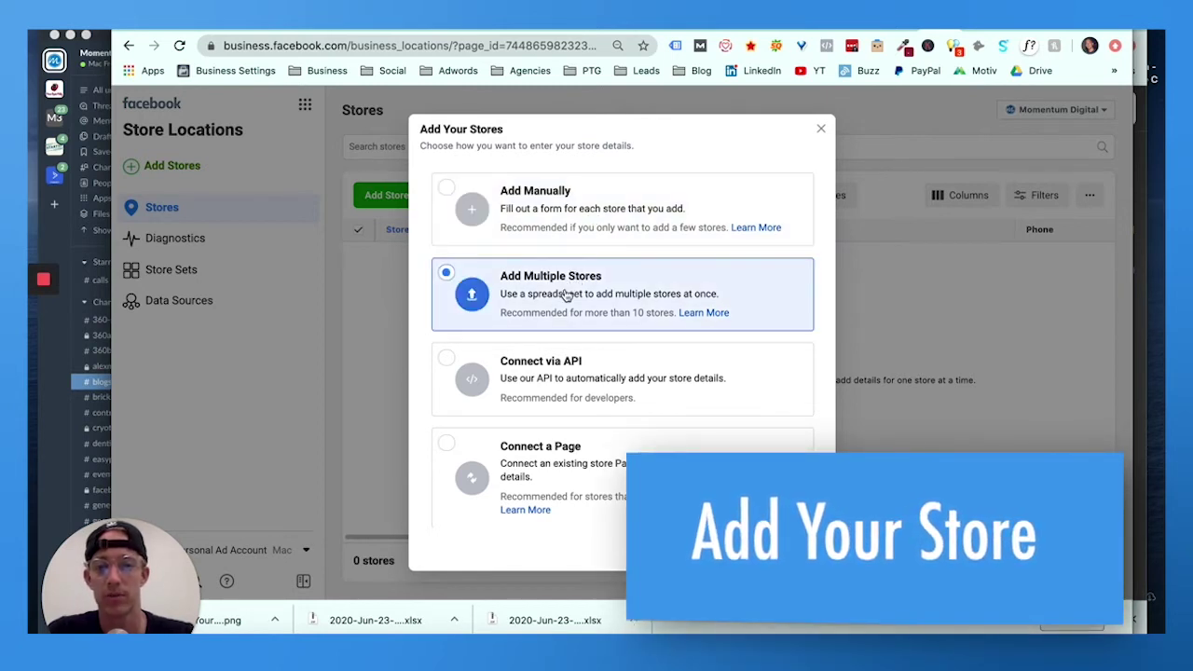
{"action": "left_click", "coordinate": [554, 377]}
{"action": "scroll", "coordinate": [554, 377], "scroll_direction": "down", "scroll_amount": 1}
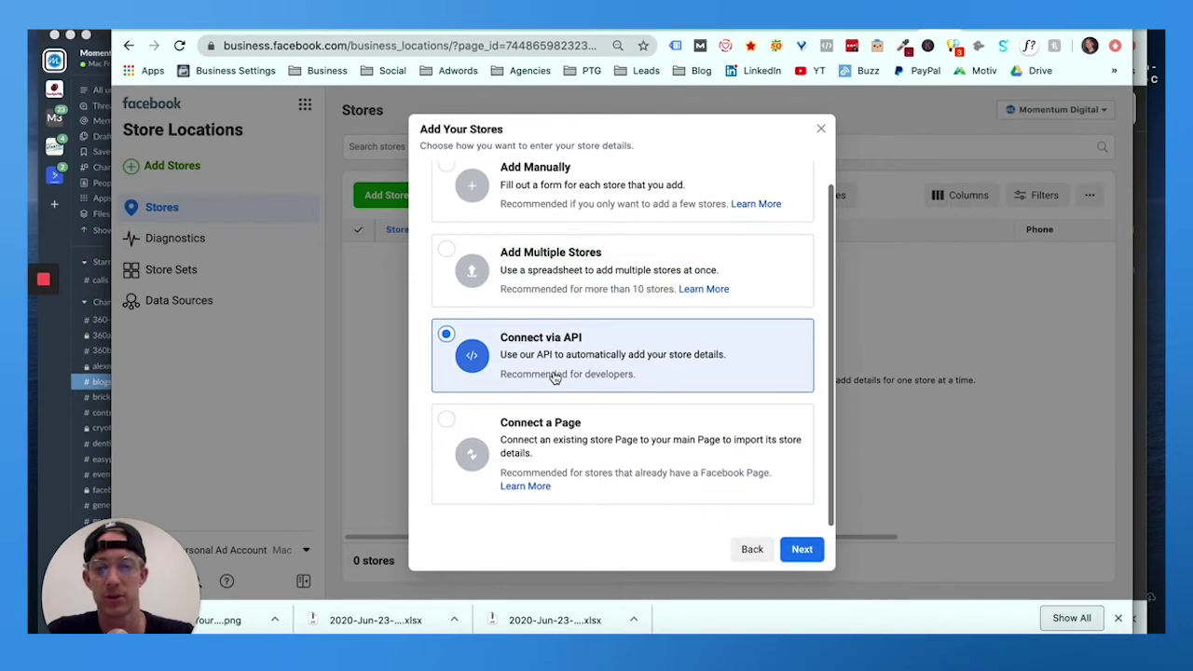
{"action": "left_click", "coordinate": [529, 444]}
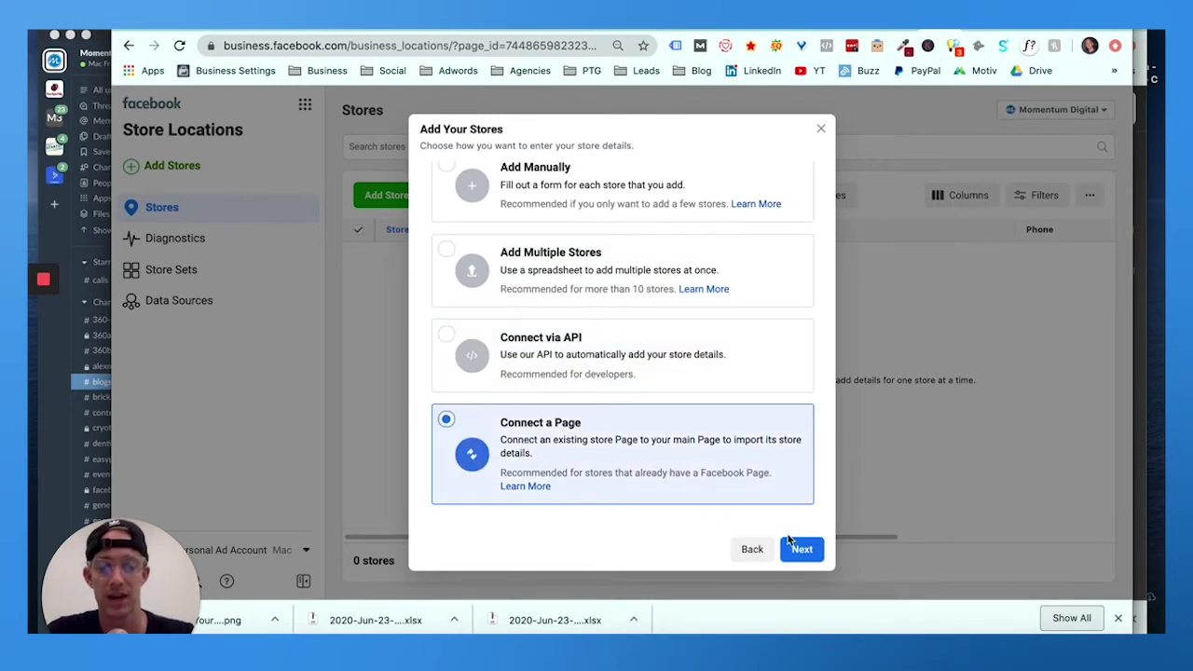
{"action": "left_click", "coordinate": [528, 169]}
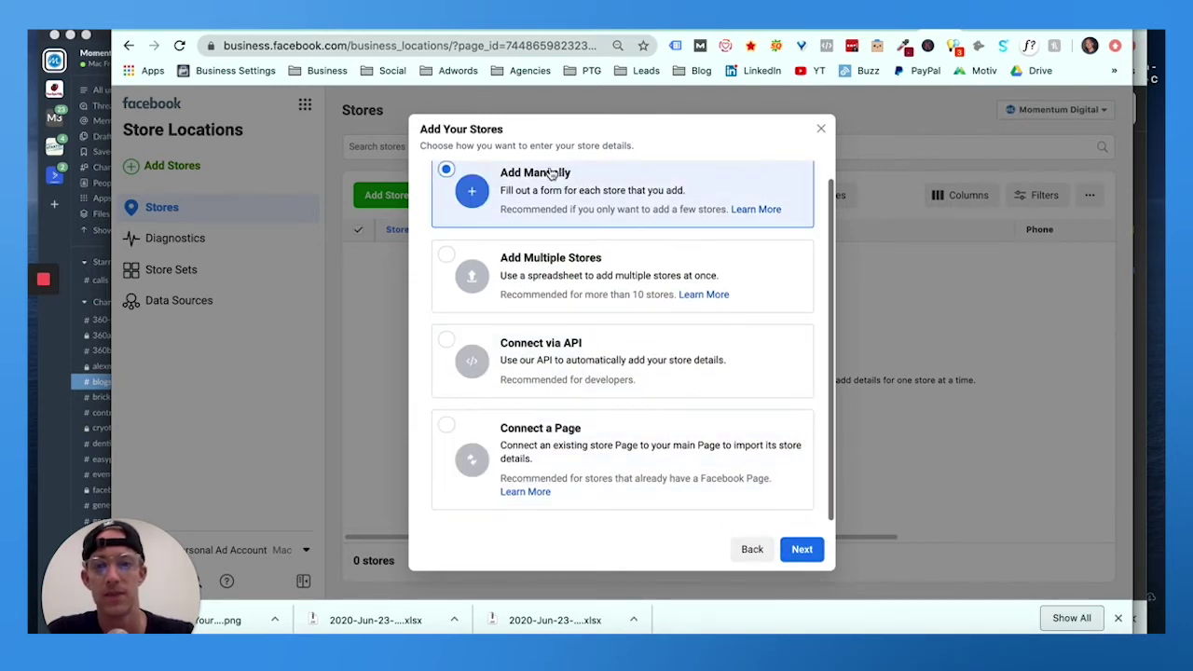
Step: Enter location descriptor 'Momentum - Philadelphia Location', street address 1628 and the page username
{"action": "left_click", "coordinate": [801, 551]}
{"action": "left_click", "coordinate": [520, 256]}
{"action": "left_click", "coordinate": [459, 303]}
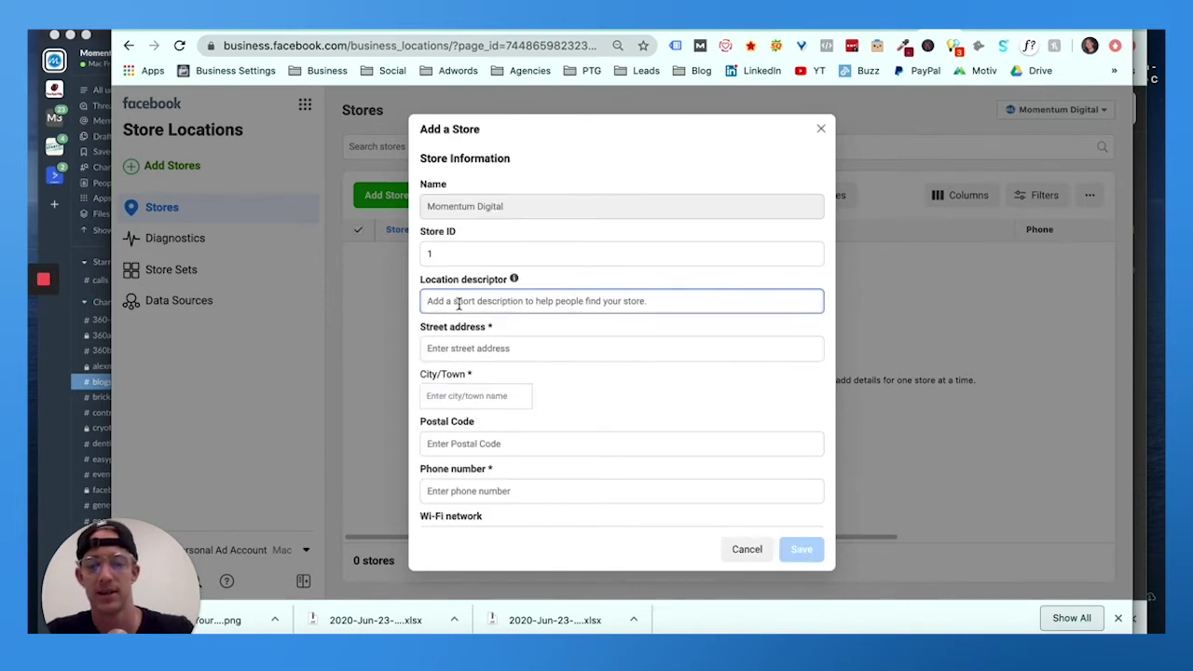
{"action": "type", "text": "Mom"}
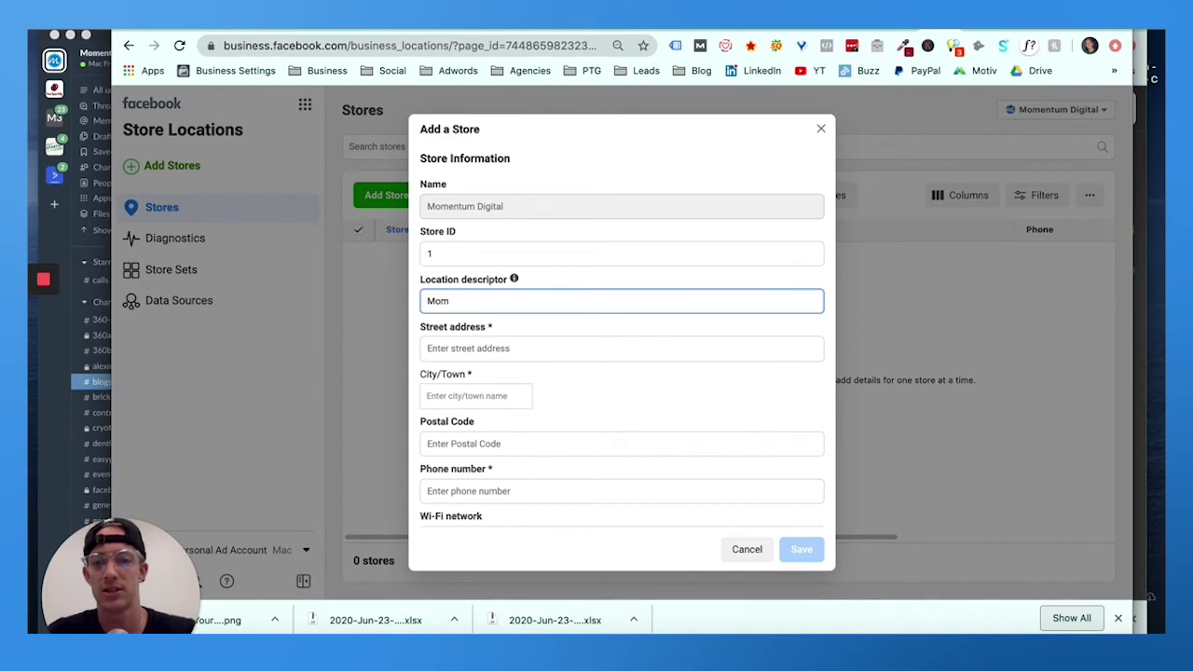
{"action": "type", "text": "entum - Philadelphia Location"}
{"action": "key", "text": "Tab"}
{"action": "type", "text": "1628"}
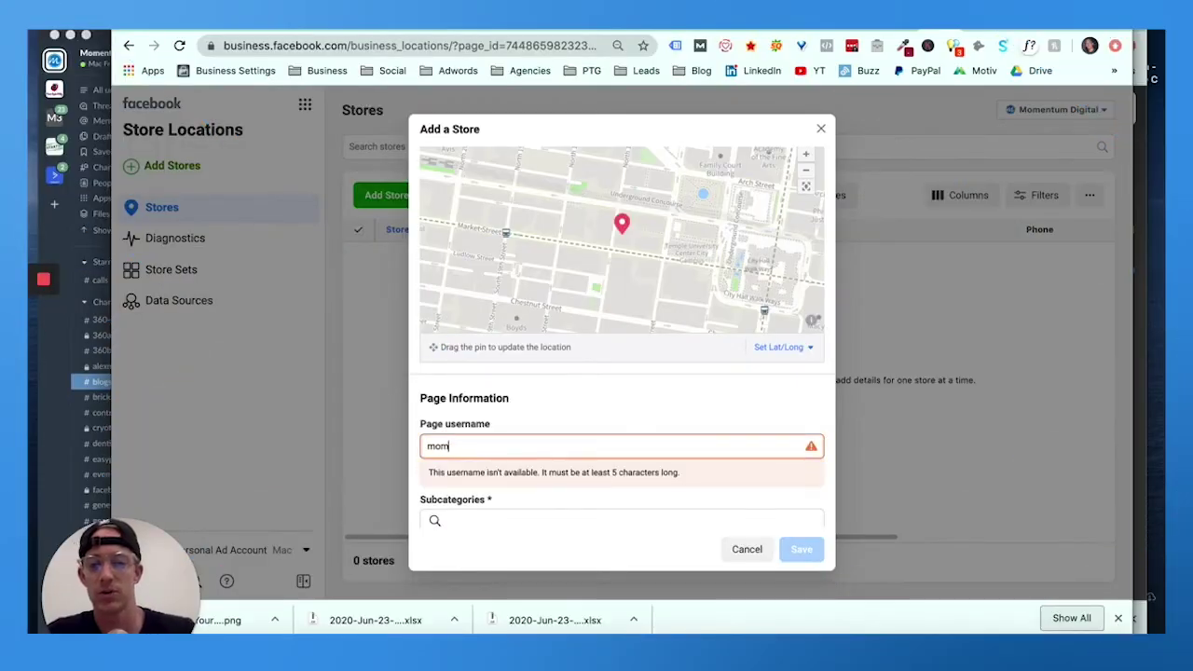
{"action": "type", "text": "entumdigitalphiladelphia"}
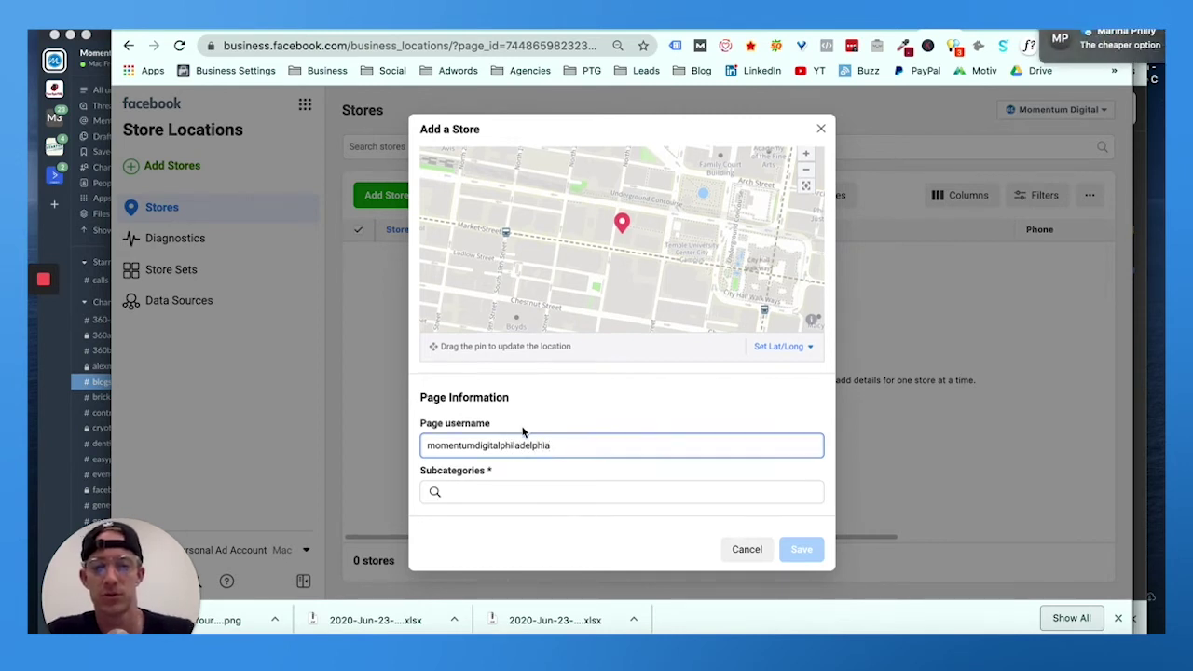
Step: Search for and add subcategories Marketing Agency, Advertising/Marketing and Web Designer
{"action": "scroll", "coordinate": [520, 419], "scroll_direction": "down", "scroll_amount": 3}
{"action": "left_click", "coordinate": [504, 398]}
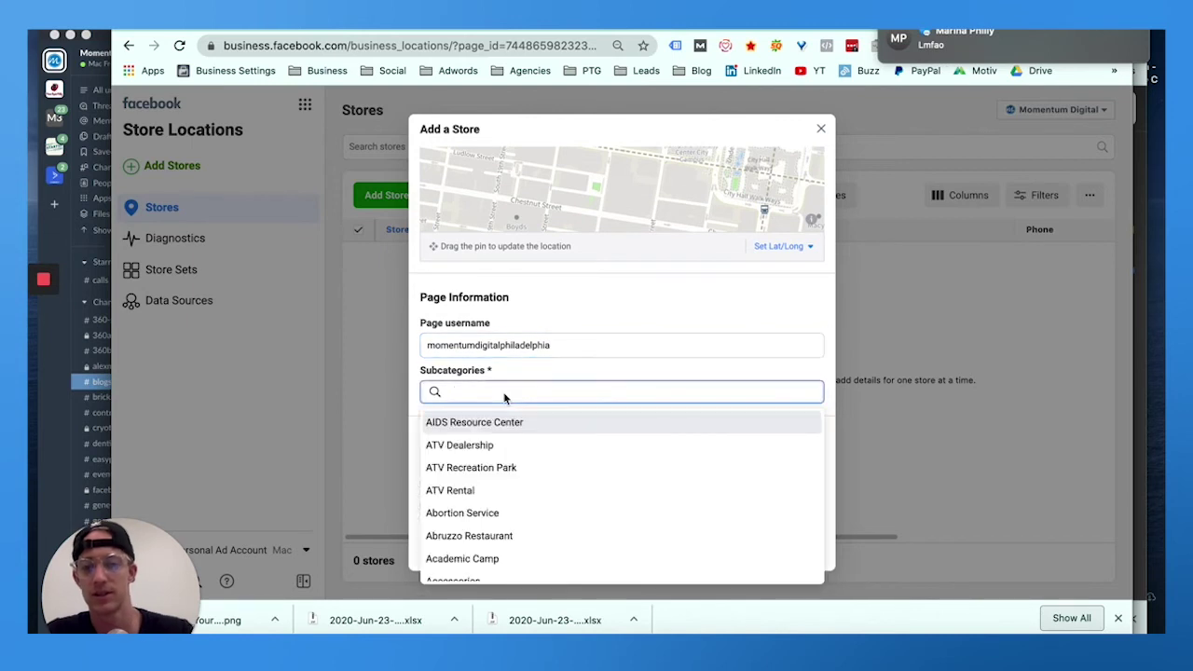
{"action": "type", "text": "marketing a"}
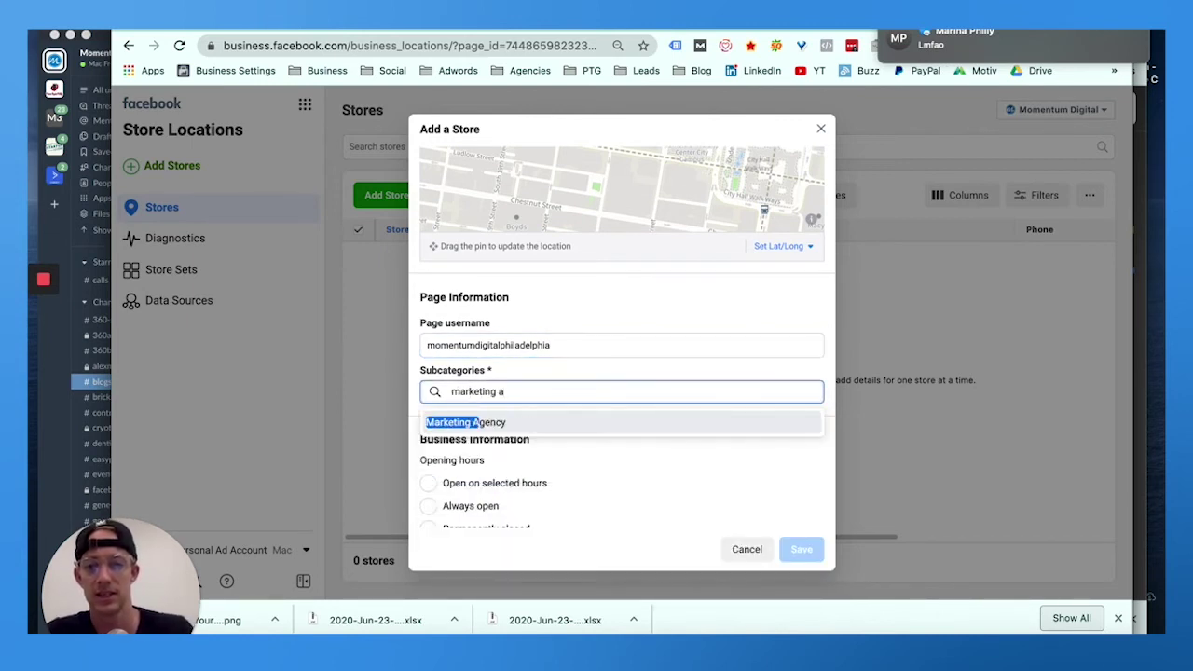
{"action": "left_click", "coordinate": [489, 422]}
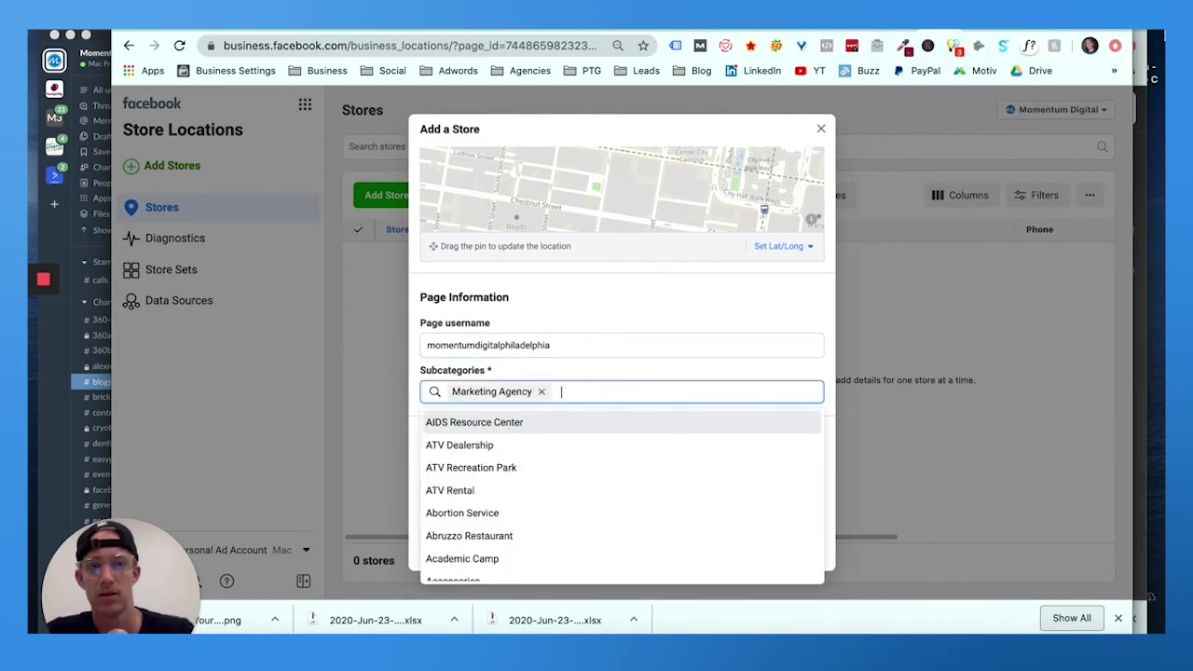
{"action": "type", "text": "marketing"}
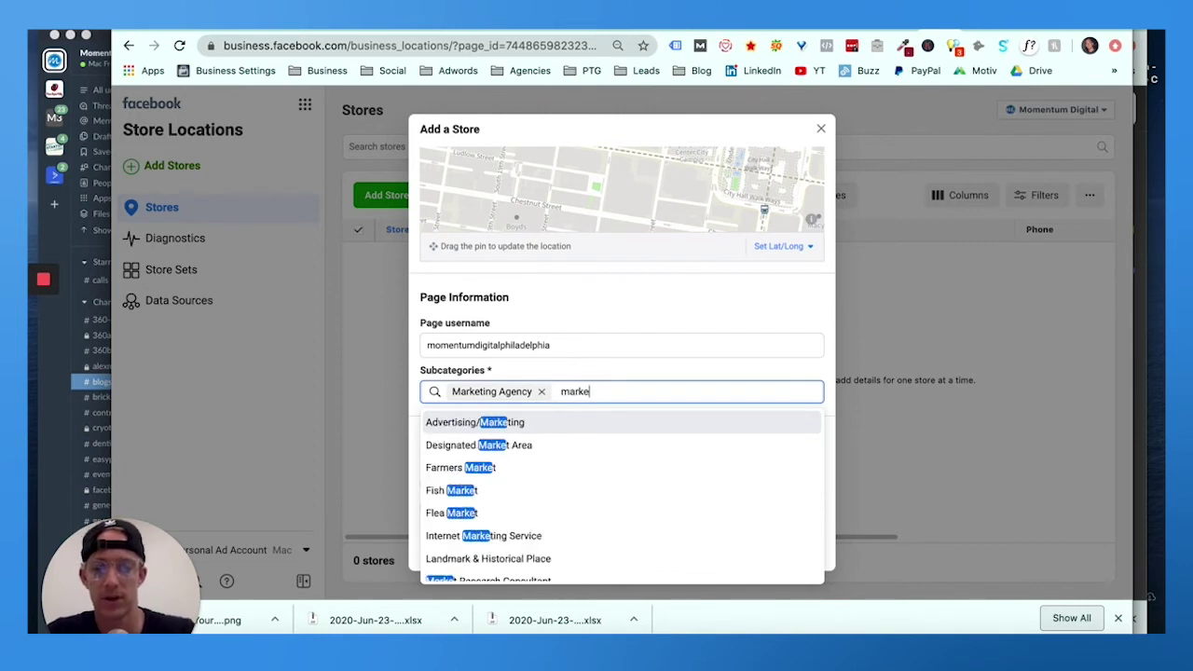
{"action": "left_click", "coordinate": [519, 423]}
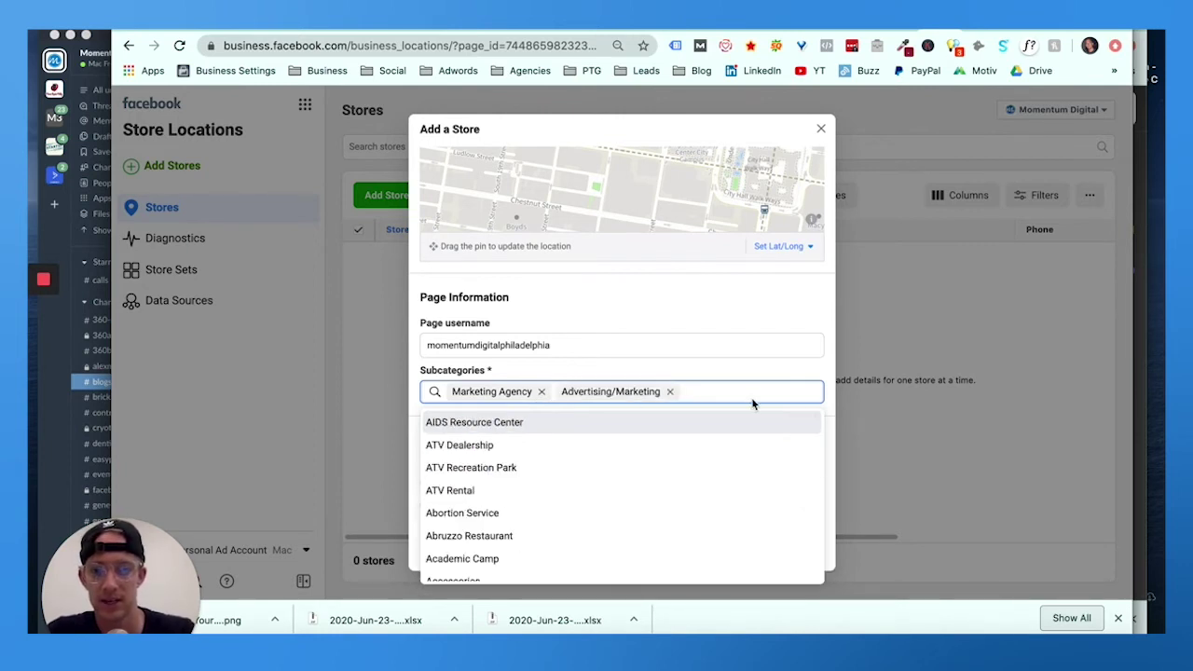
{"action": "type", "text": "web"}
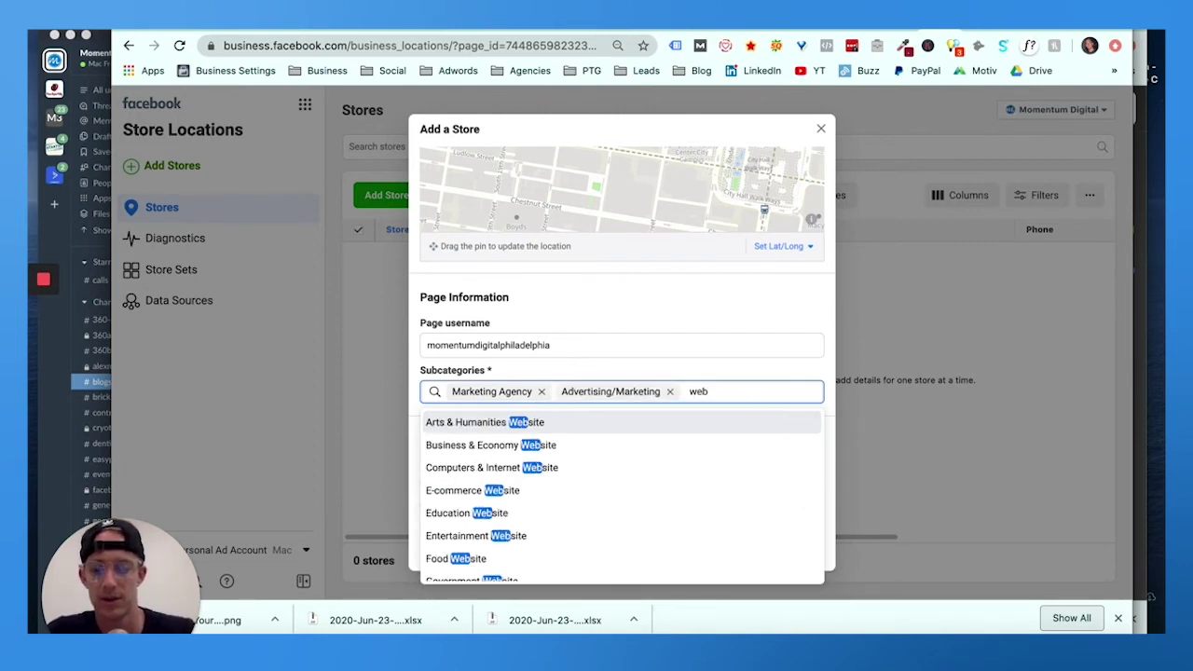
{"action": "type", "text": " des"}
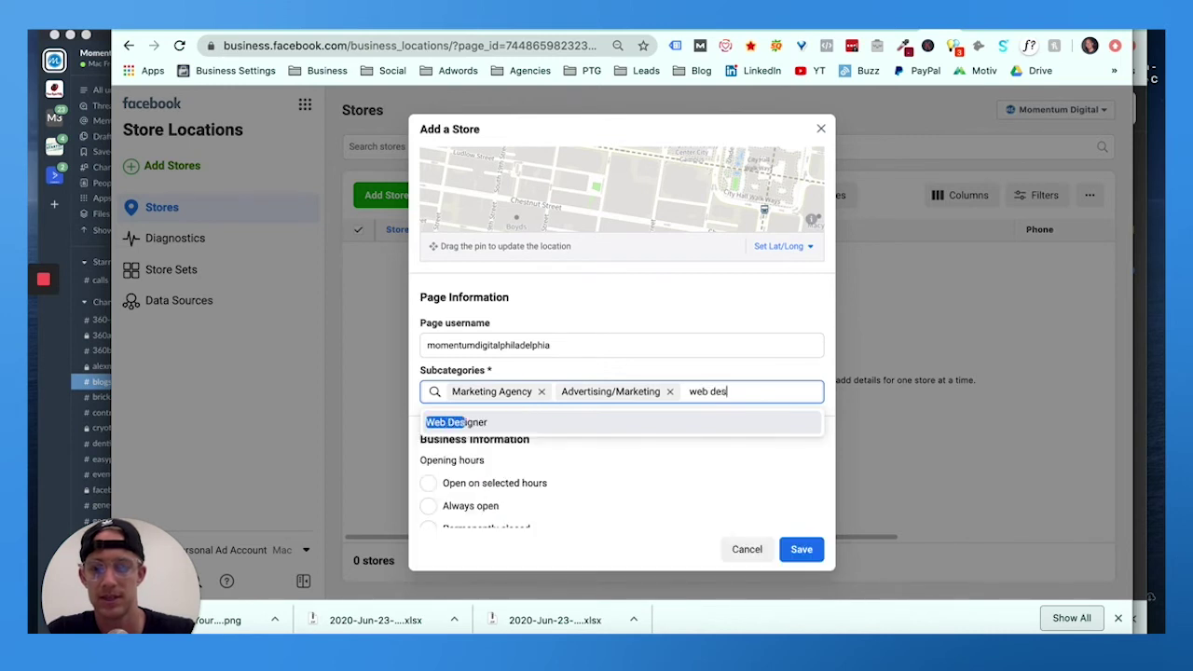
{"action": "left_click", "coordinate": [636, 424]}
Step: Set the store's price range to $
{"action": "scroll", "coordinate": [639, 433], "scroll_direction": "down", "scroll_amount": 2}
{"action": "scroll", "coordinate": [640, 436], "scroll_direction": "down", "scroll_amount": 1}
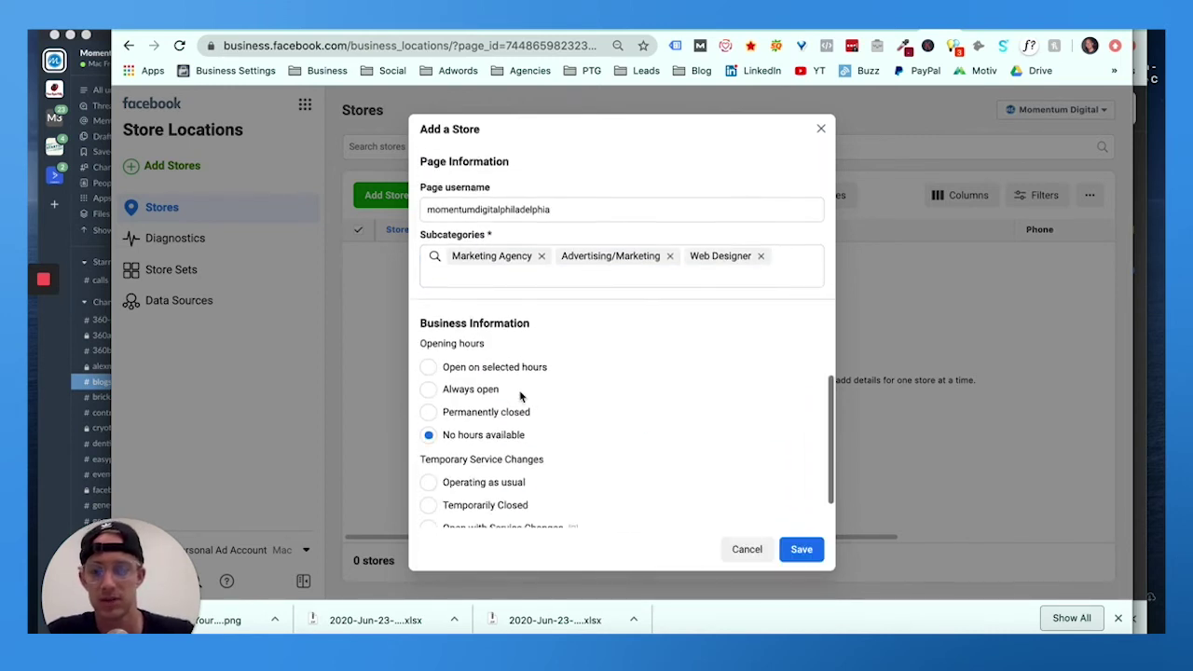
{"action": "left_click", "coordinate": [485, 379]}
{"action": "scroll", "coordinate": [541, 418], "scroll_direction": "down", "scroll_amount": 5}
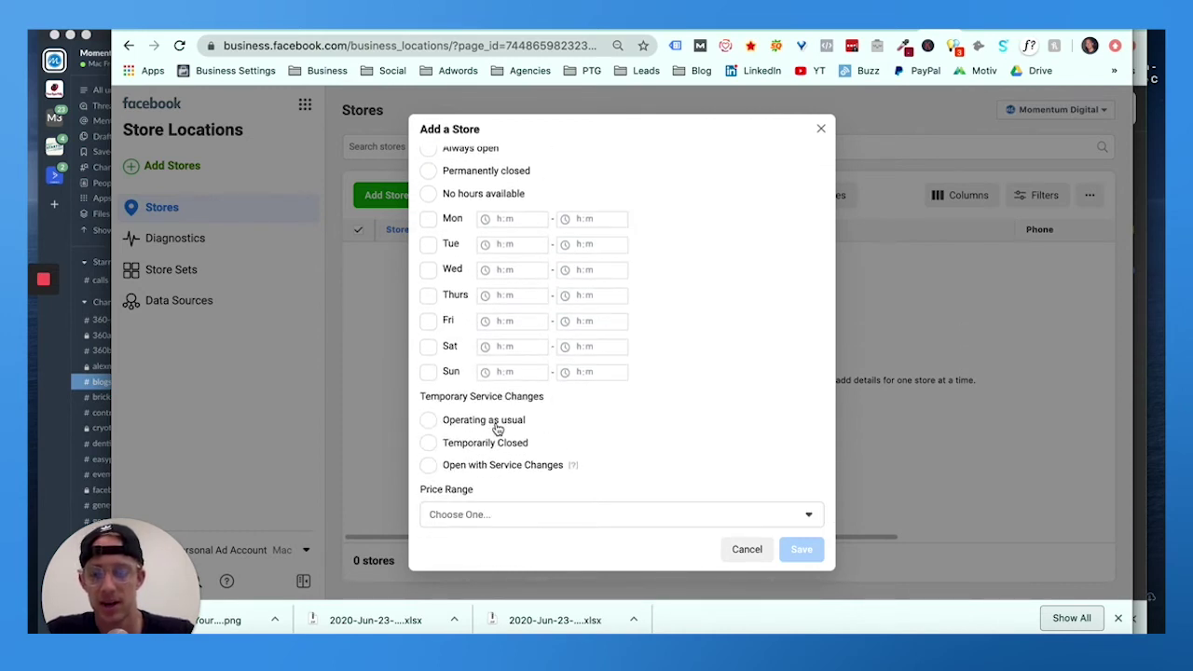
{"action": "scroll", "coordinate": [496, 426], "scroll_direction": "down", "scroll_amount": 3}
{"action": "left_click", "coordinate": [500, 394]}
{"action": "left_click", "coordinate": [471, 451]}
Step: Mark the store's opening hours as Always open and save the new store
{"action": "scroll", "coordinate": [733, 346], "scroll_direction": "up", "scroll_amount": 5}
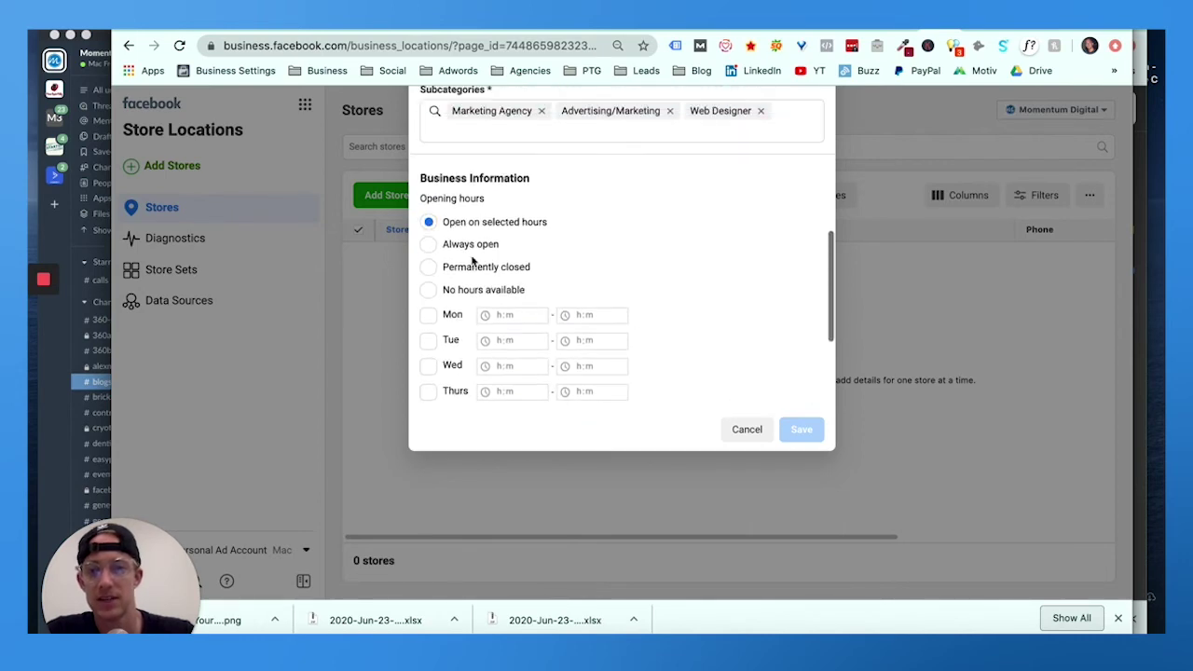
{"action": "left_click", "coordinate": [469, 247]}
{"action": "scroll", "coordinate": [731, 373], "scroll_direction": "down", "scroll_amount": 1}
{"action": "scroll", "coordinate": [754, 429], "scroll_direction": "up", "scroll_amount": 10}
{"action": "left_click", "coordinate": [804, 550]}
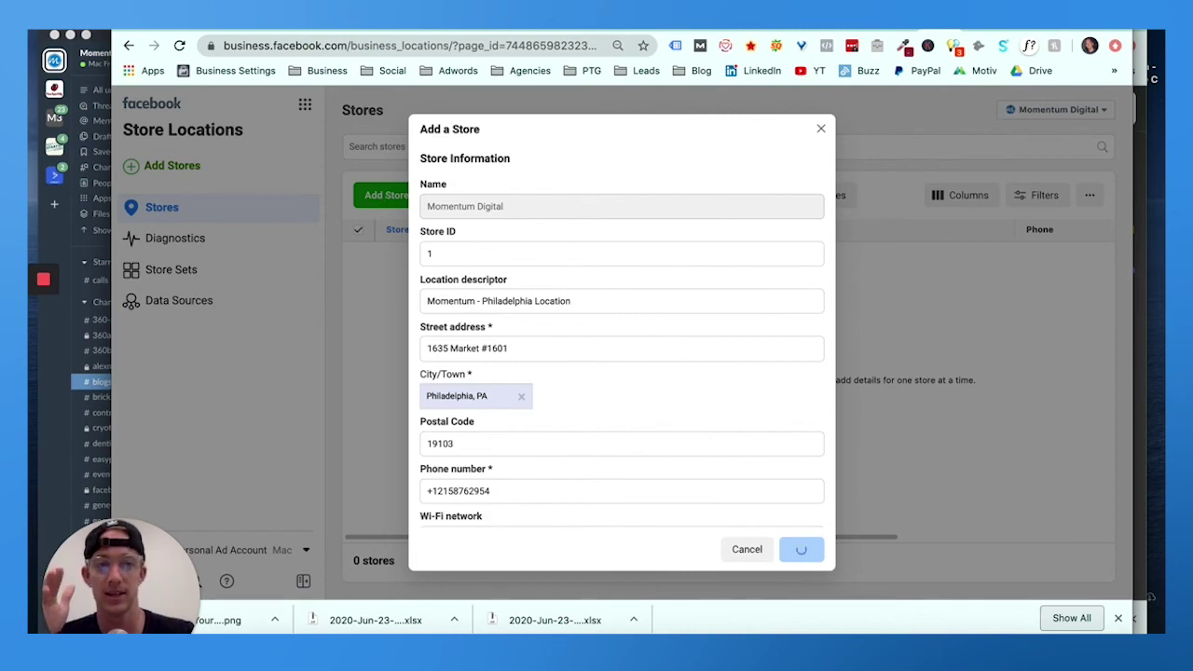
Step: Search Google for 'momentum digital philadelphia' in a new tab and scroll the results
{"action": "key", "text": "super+t"}
{"action": "type", "text": "momen"}
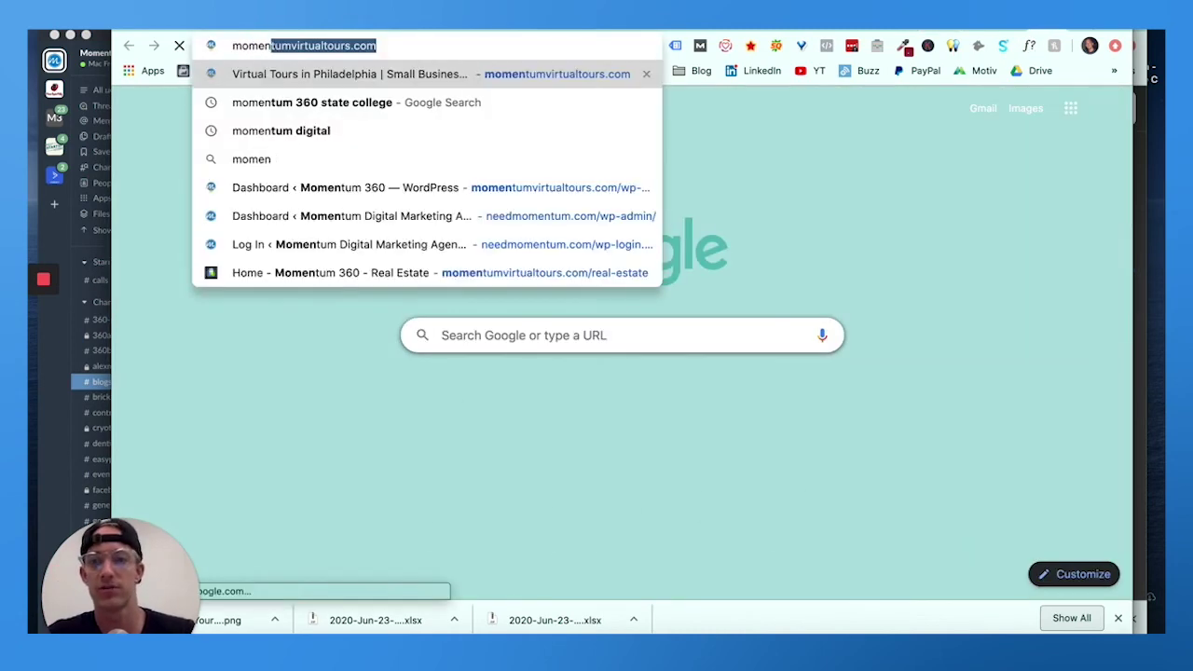
{"action": "type", "text": "tum do"}
{"action": "key", "text": "BackSpace"}
{"action": "type", "text": "igital "}
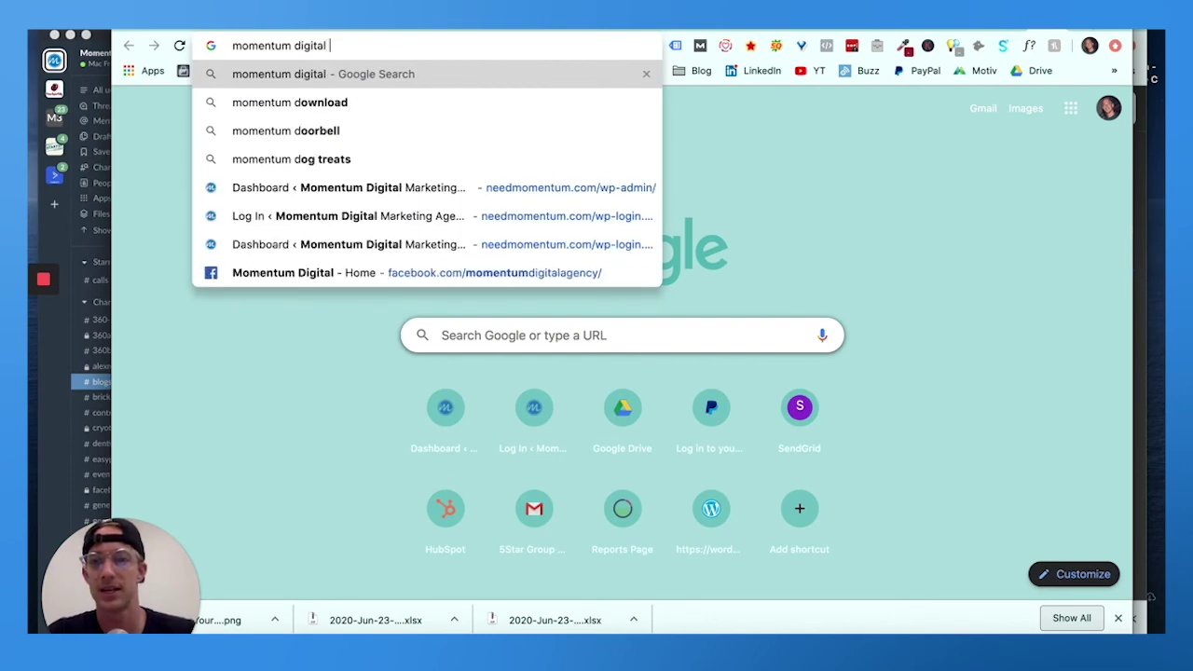
{"action": "type", "text": "philadel"}
{"action": "key", "text": "Return"}
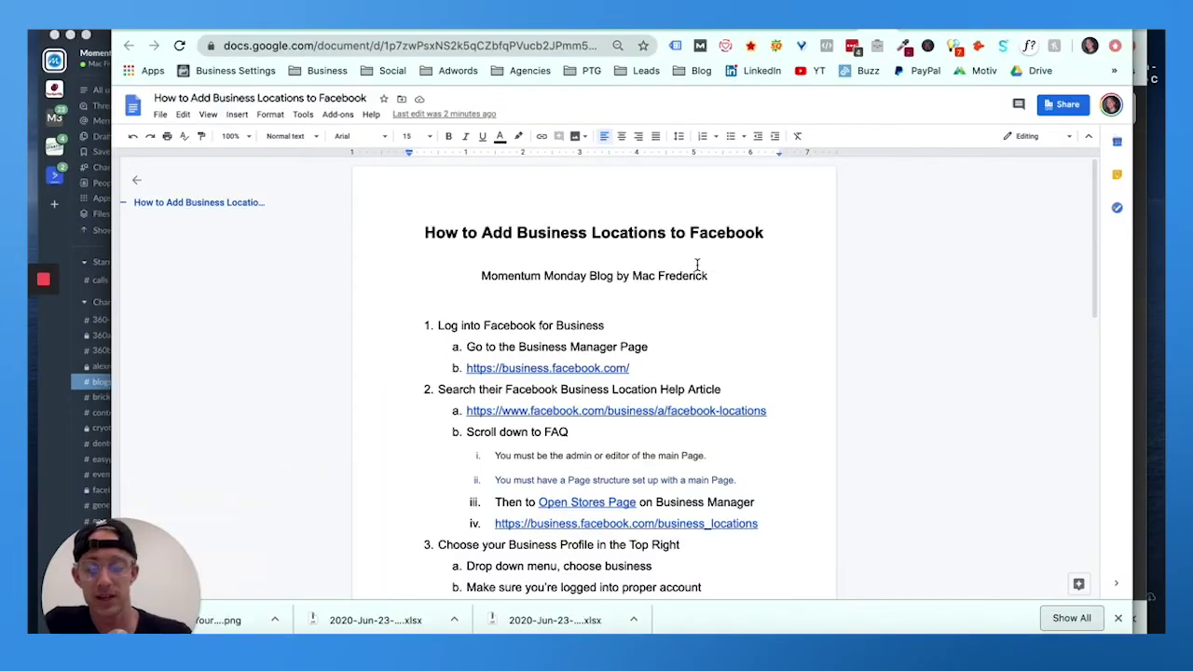
{"action": "scroll", "coordinate": [697, 266], "scroll_direction": "down", "scroll_amount": 3}
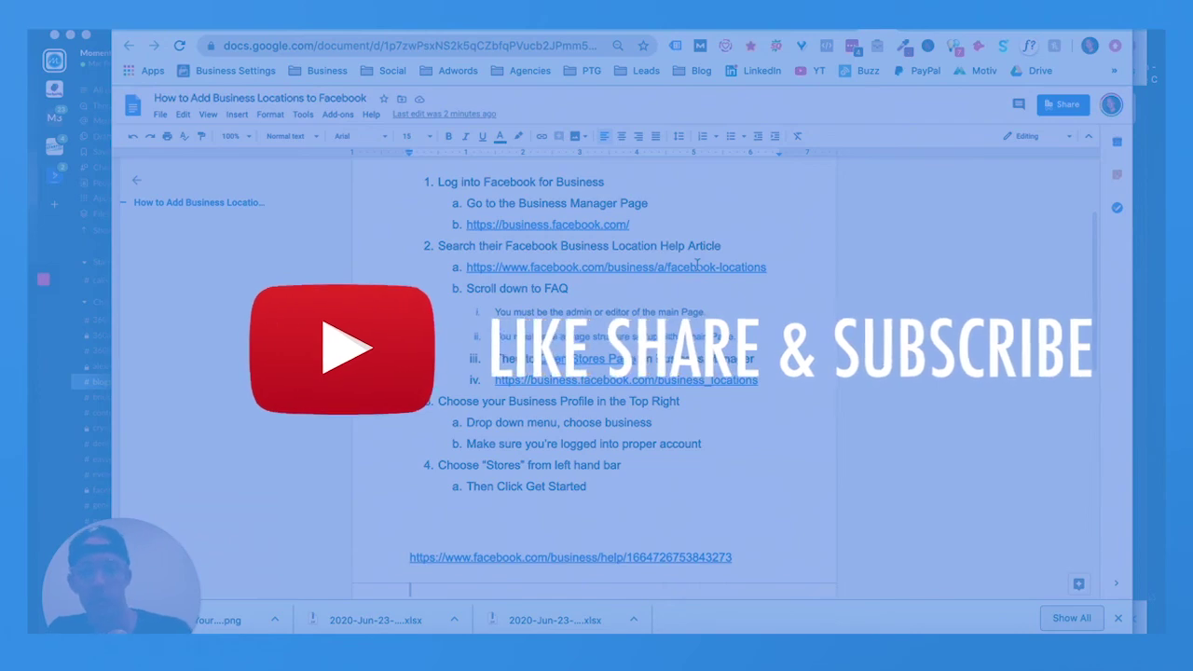
Step: Select the guide's title heading 'How to Add Business Locations to Facebook' at the top
{"action": "scroll", "coordinate": [652, 327], "scroll_direction": "up", "scroll_amount": 3}
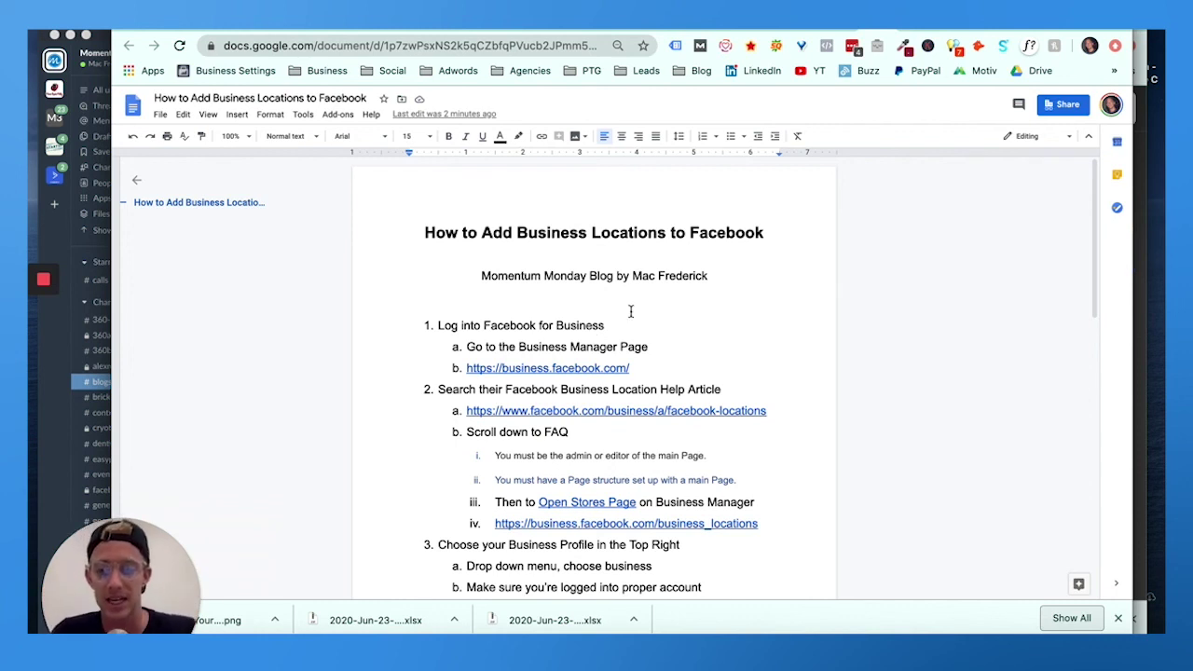
{"action": "triple_click", "coordinate": [487, 235]}
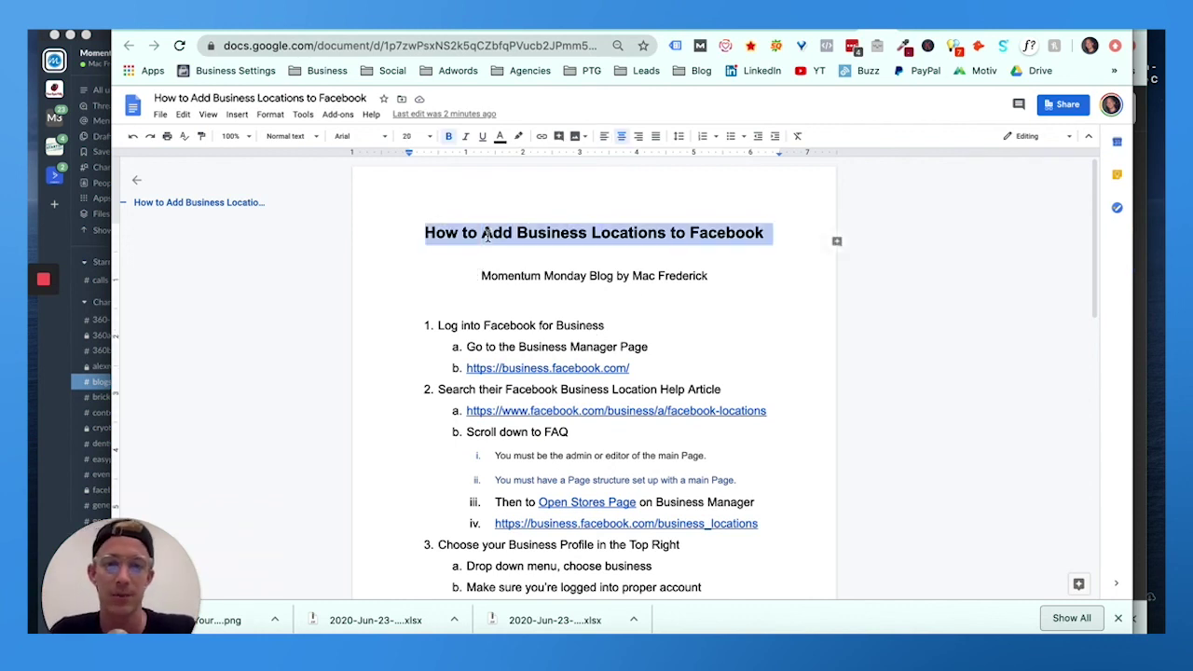